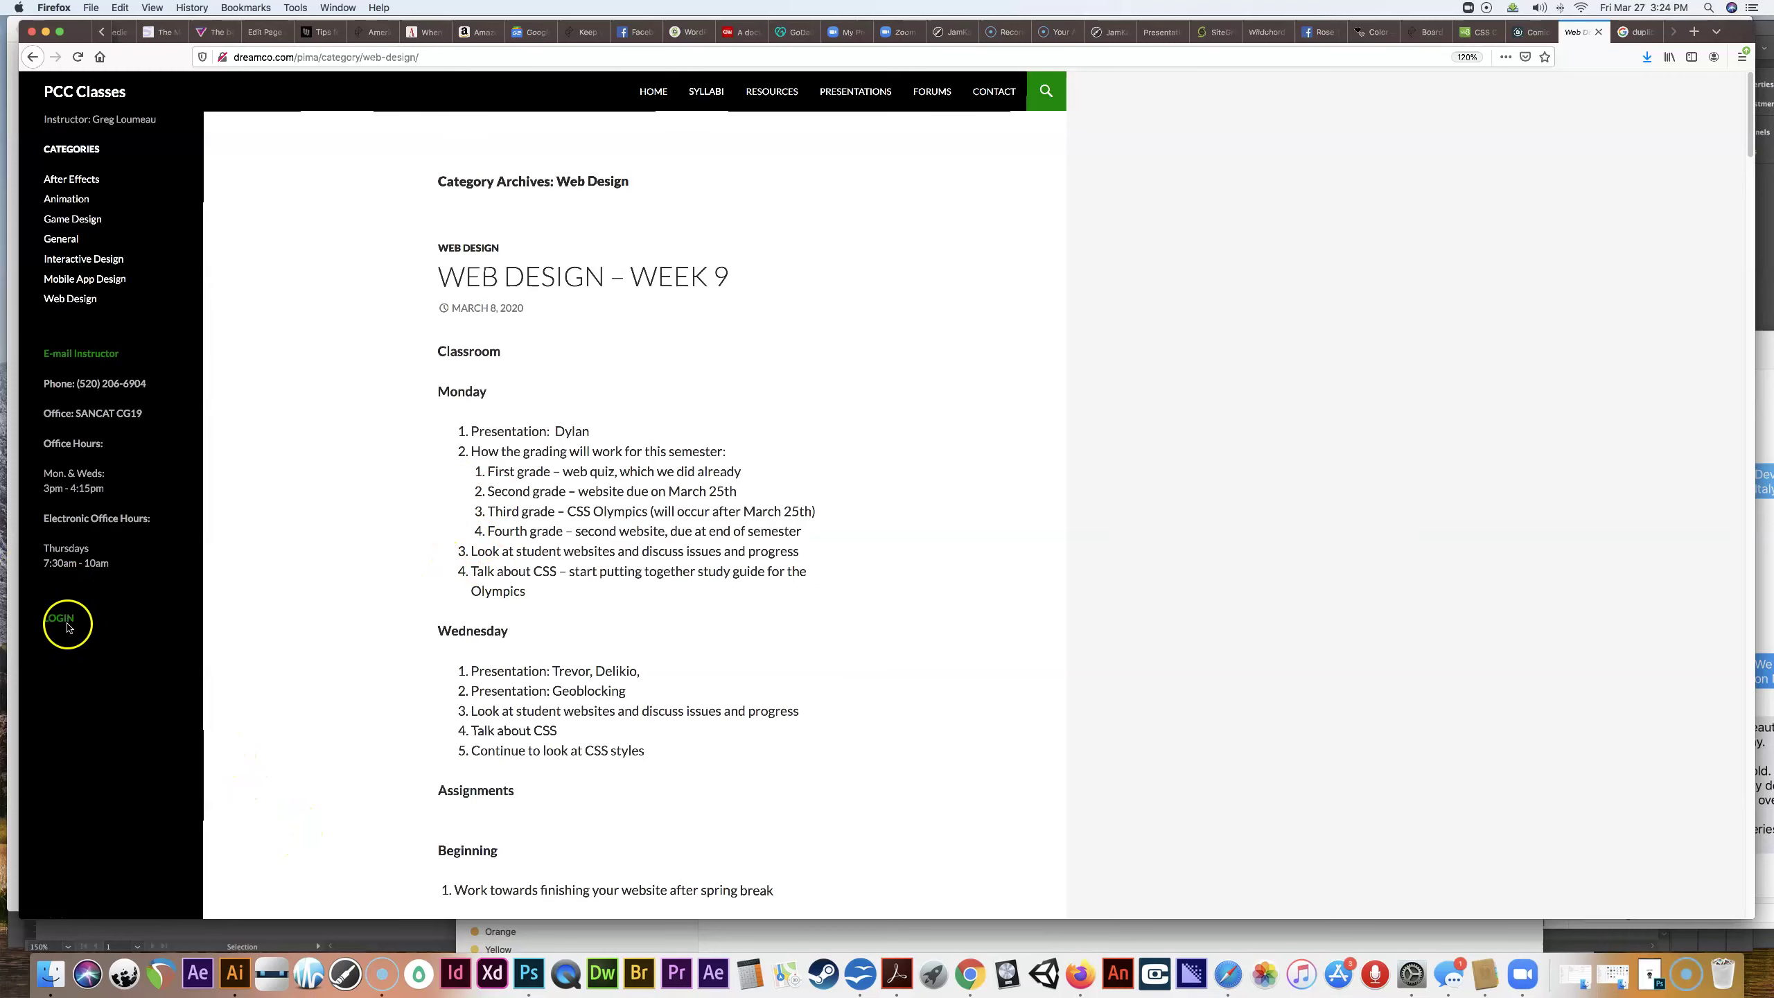
Log in to the PCC Classes site's WordPress admin using the saved account password
click(69, 619)
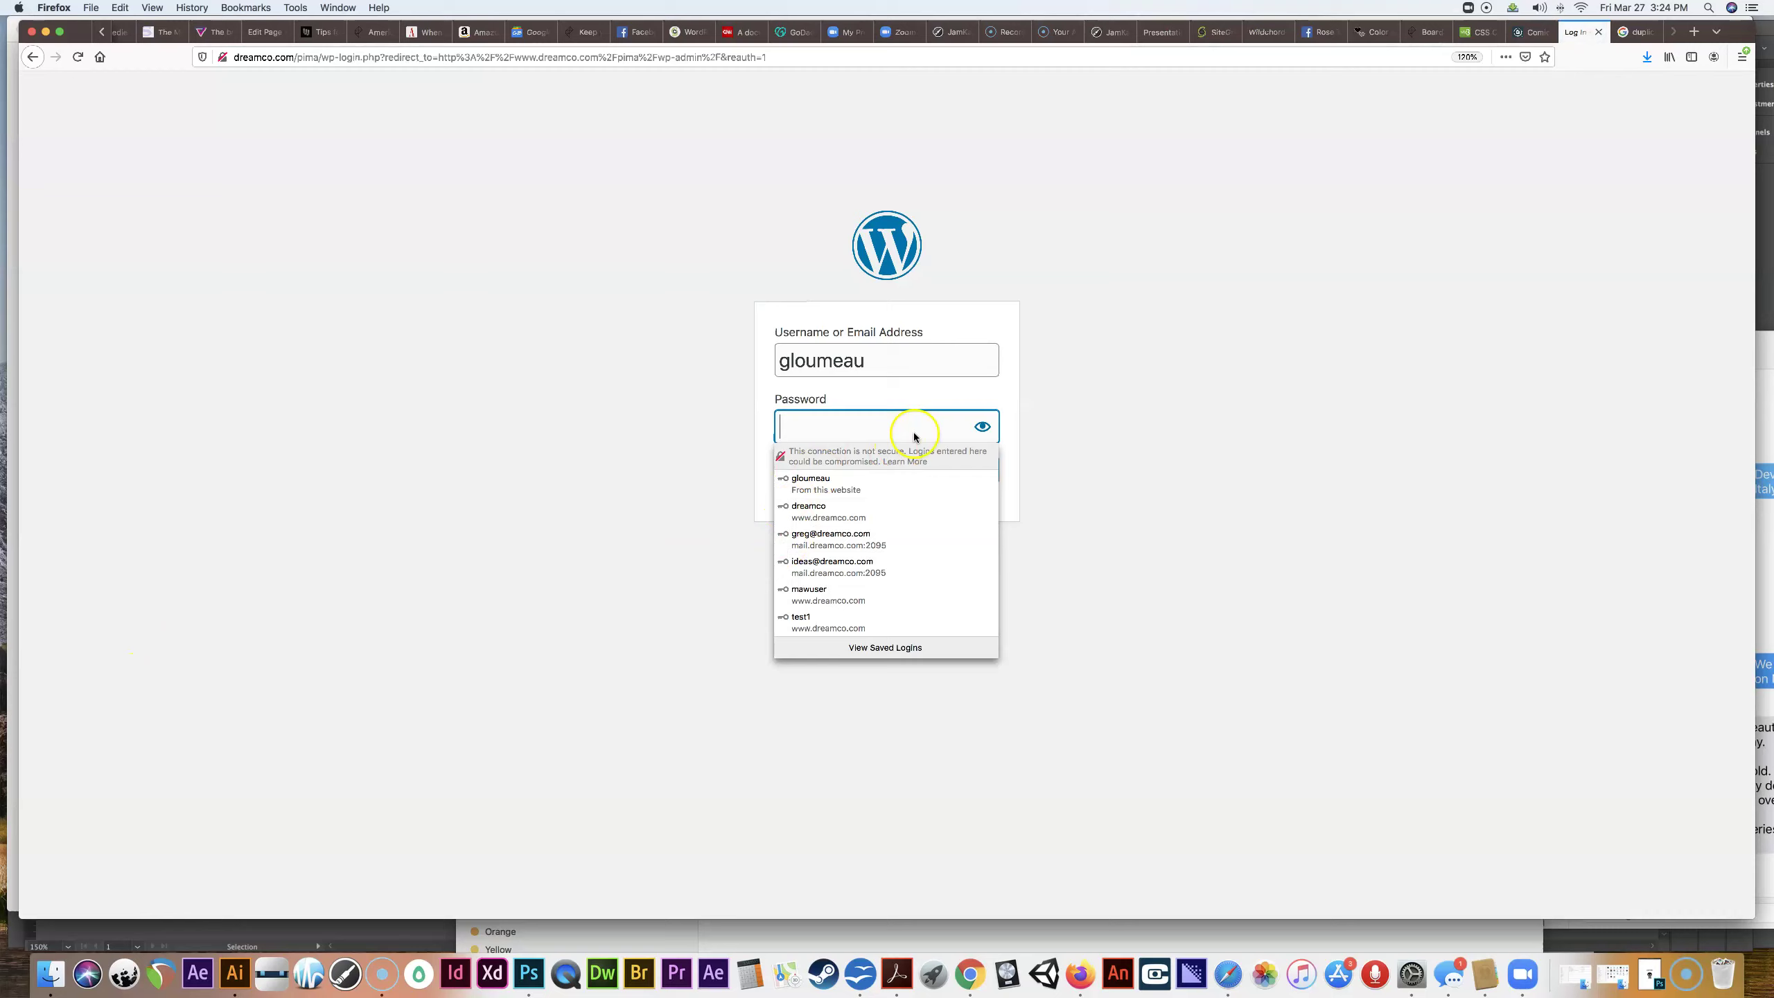
click(844, 488)
click(979, 472)
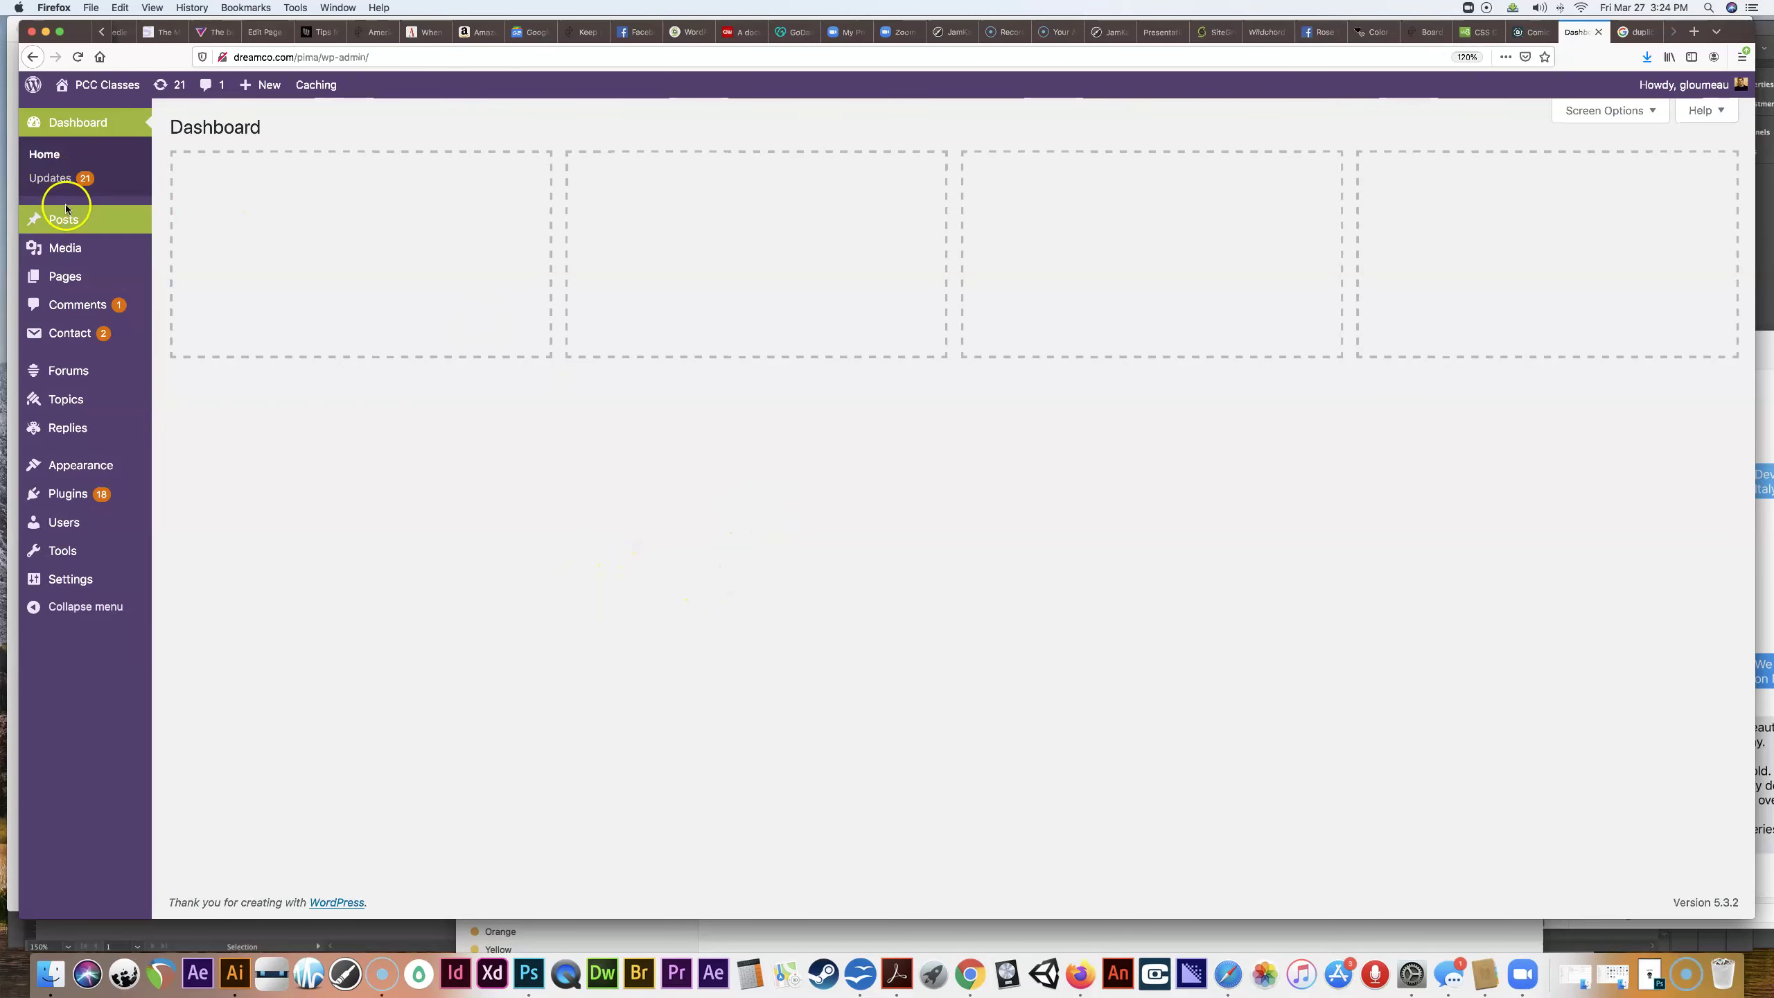
Open the published "Web design – week 9" post for editing and copy all of its content
mouse_move(70, 219)
click(201, 223)
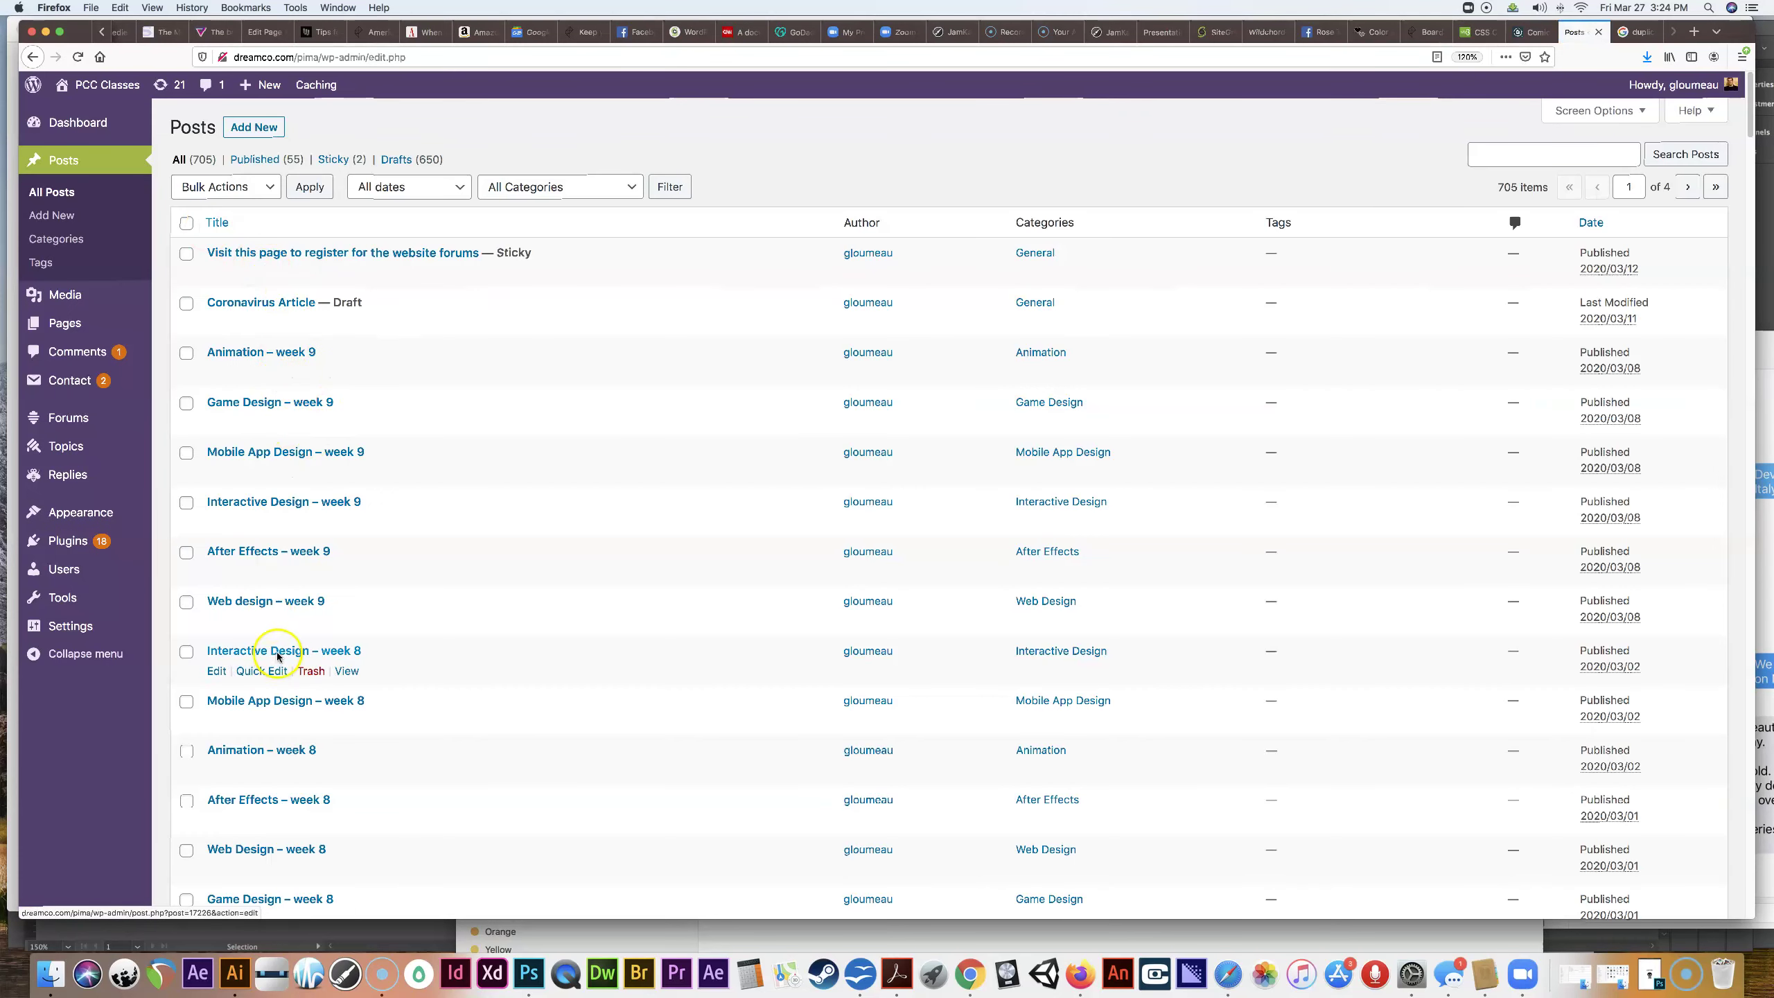
click(264, 600)
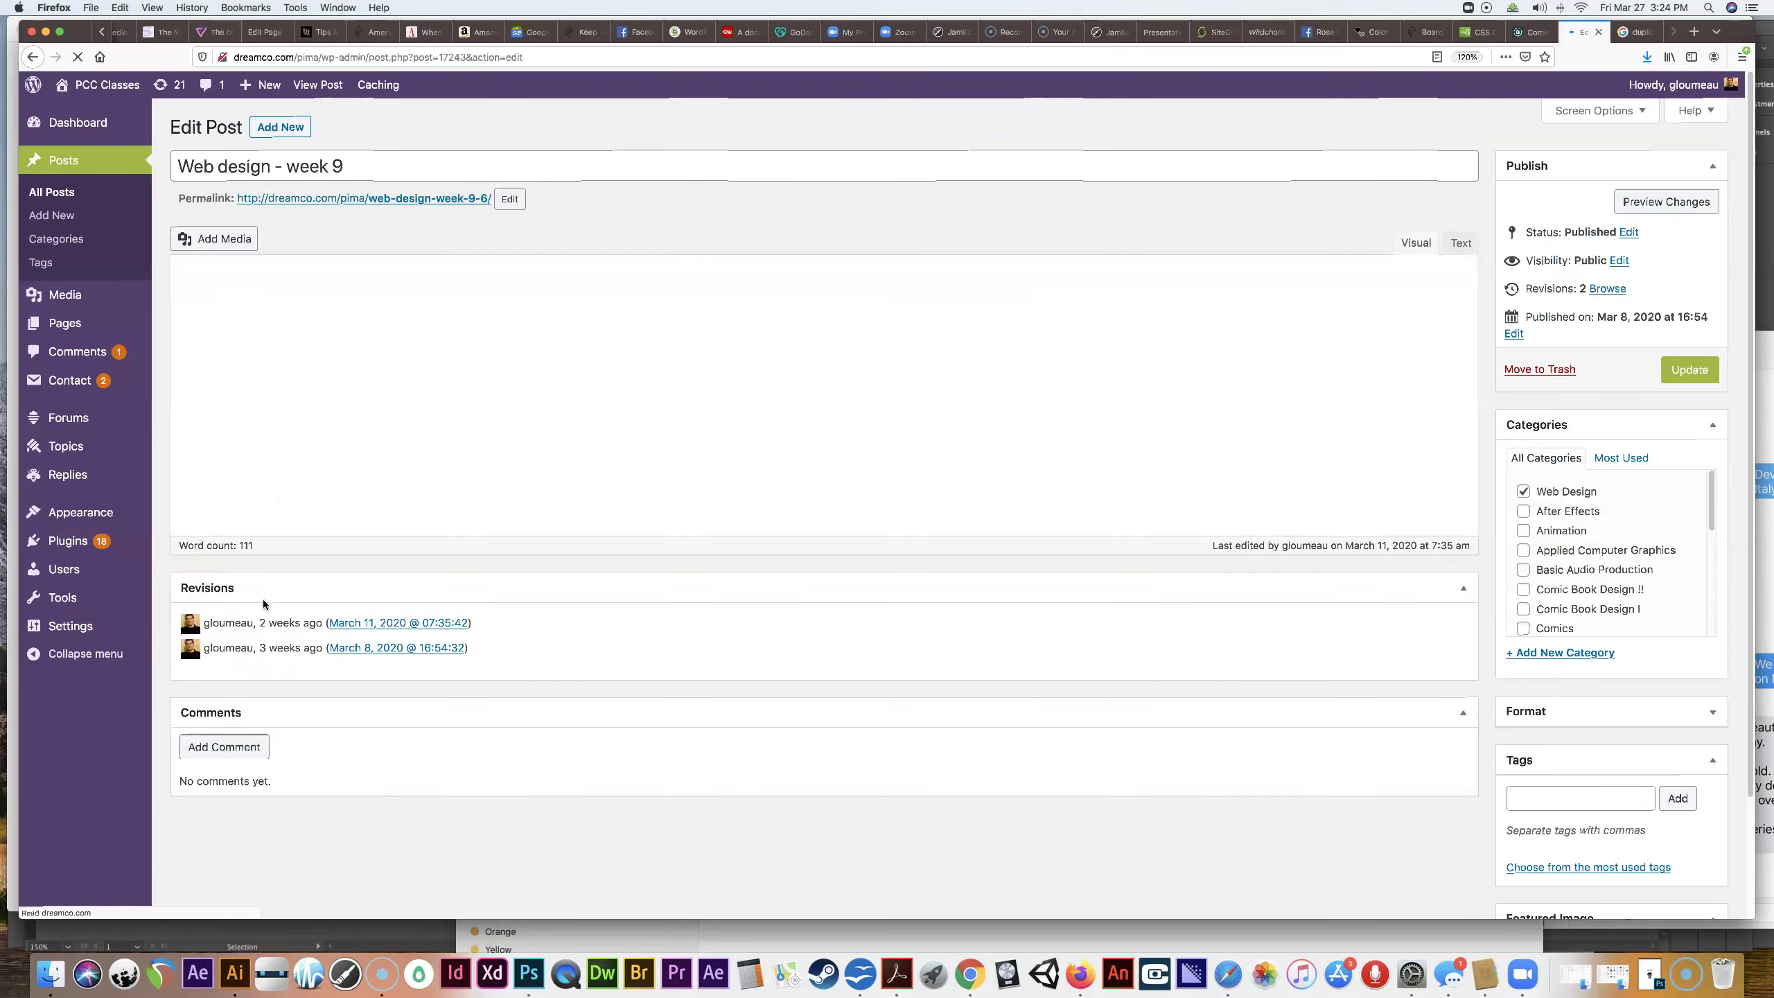
click(246, 310)
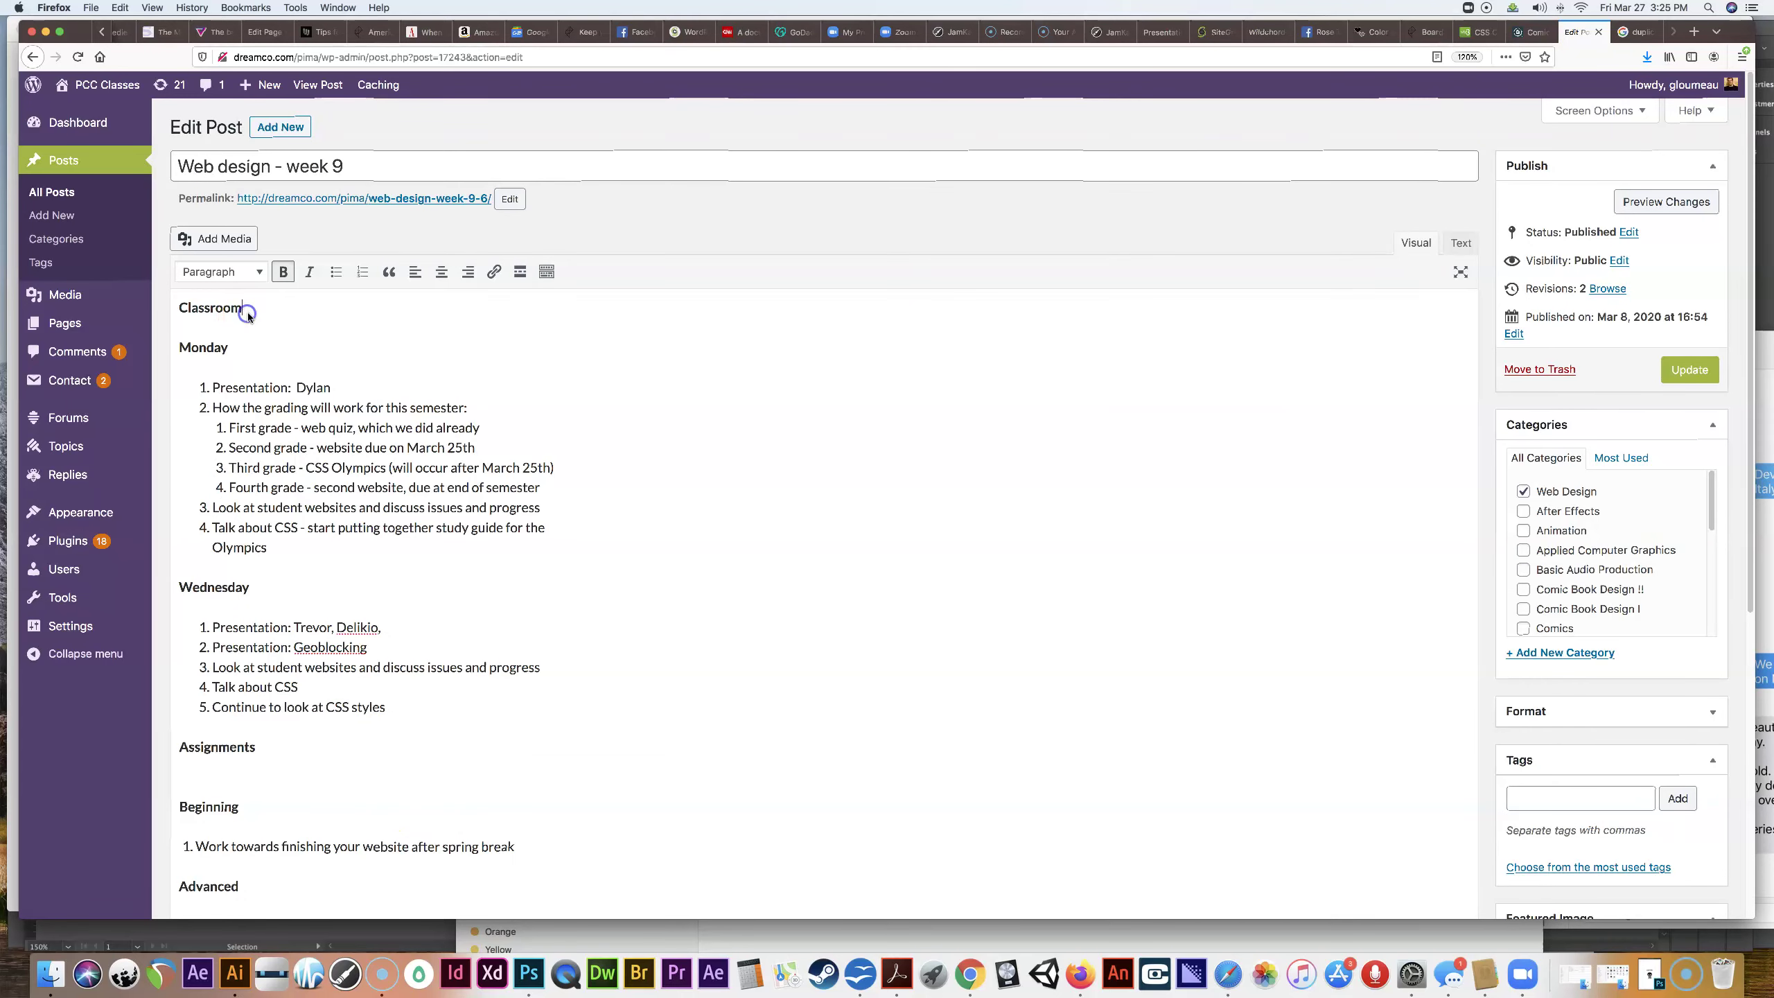
key(super+a)
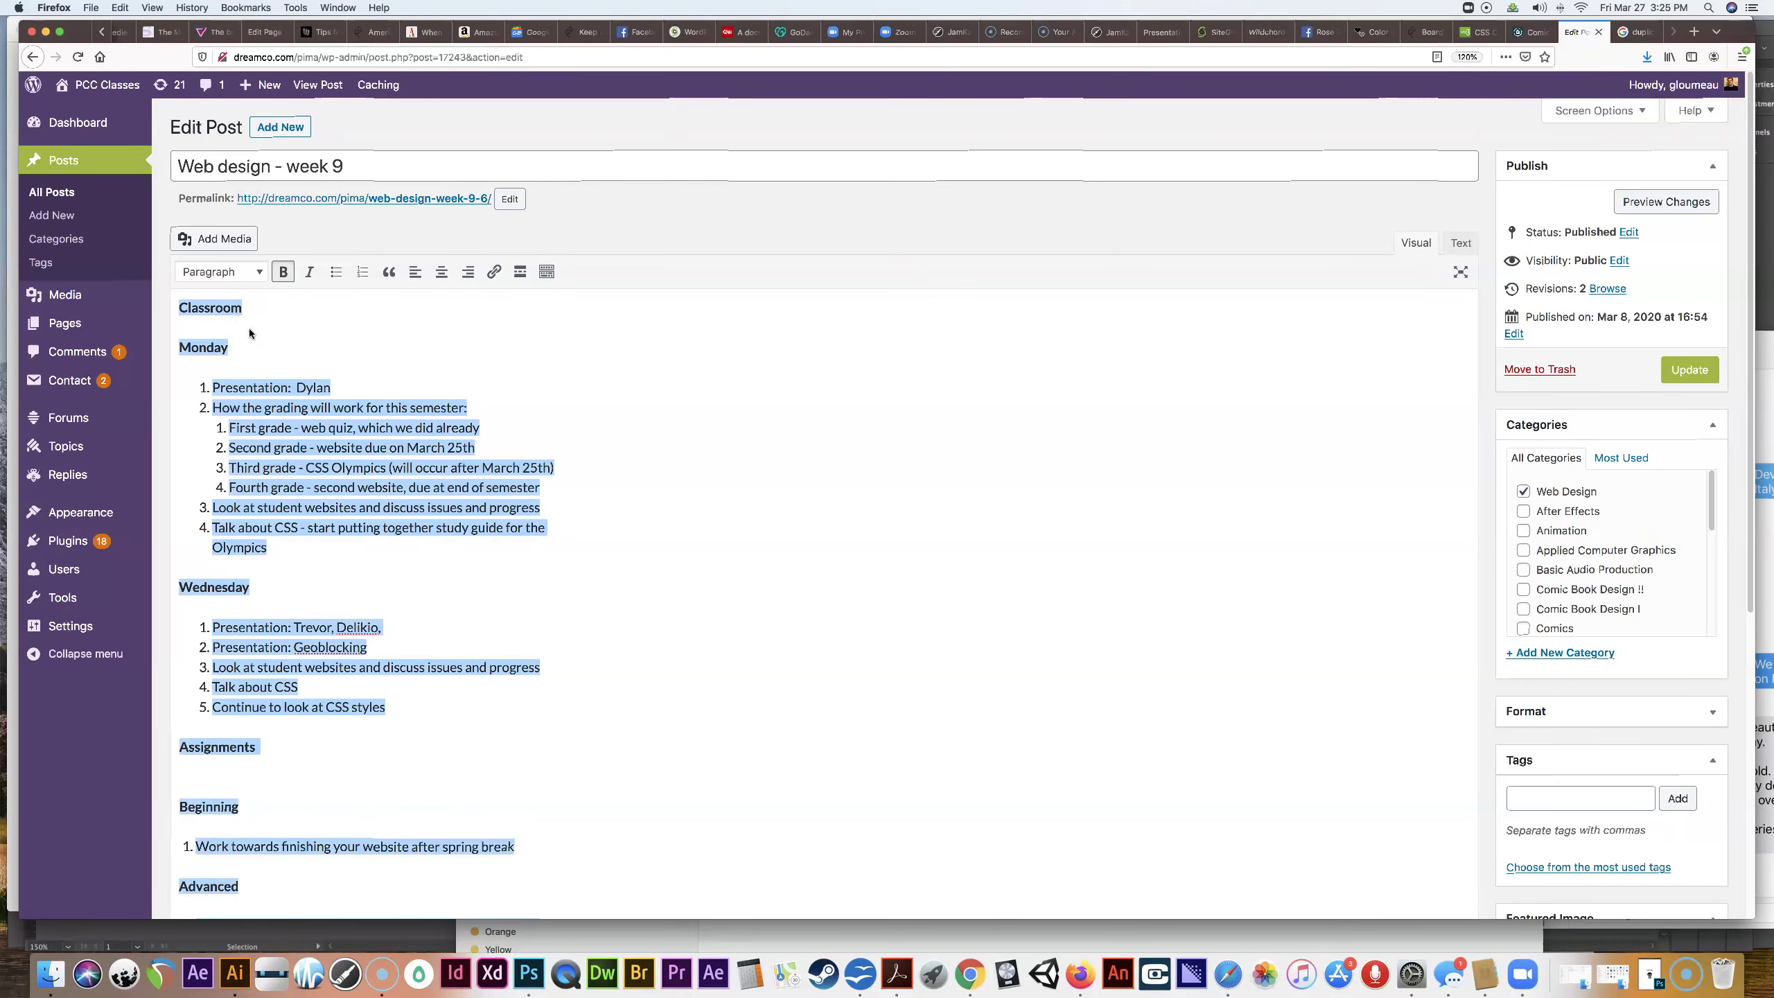
right_click(272, 482)
click(293, 520)
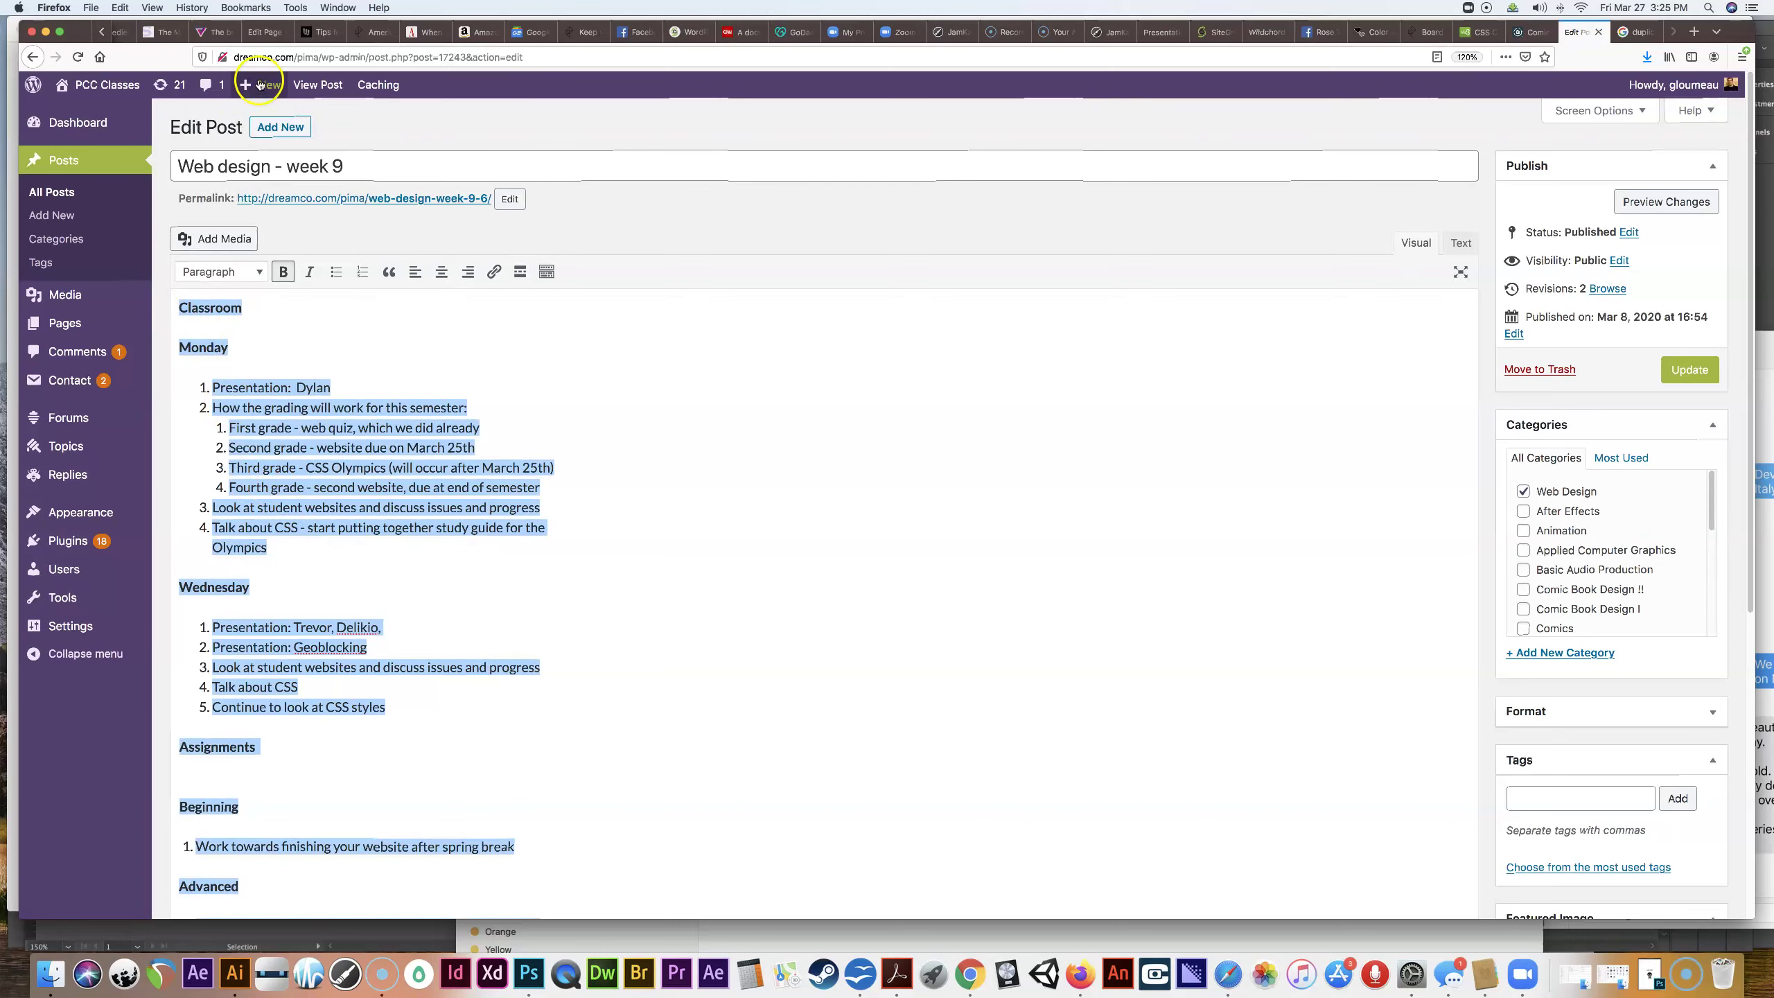
Try recreating the week 9 post by pasting its content into a new post, and leave that page without saving
mouse_move(264, 84)
click(290, 127)
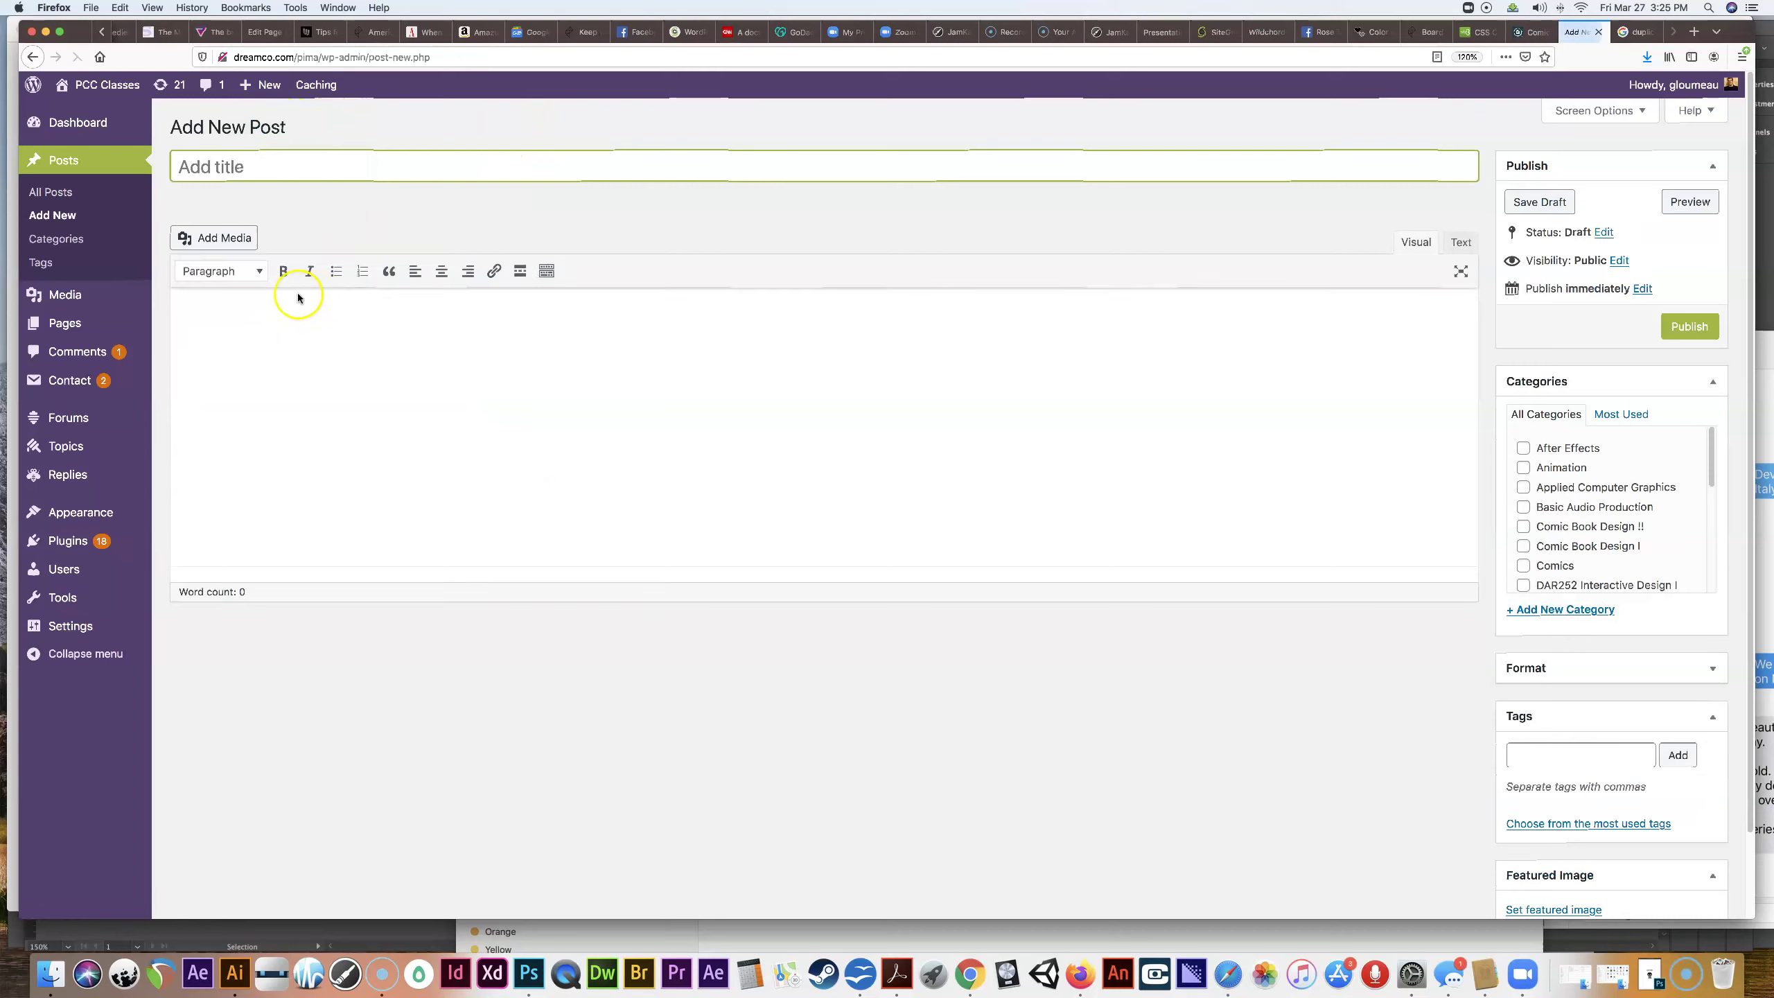
click(205, 307)
key(super+v)
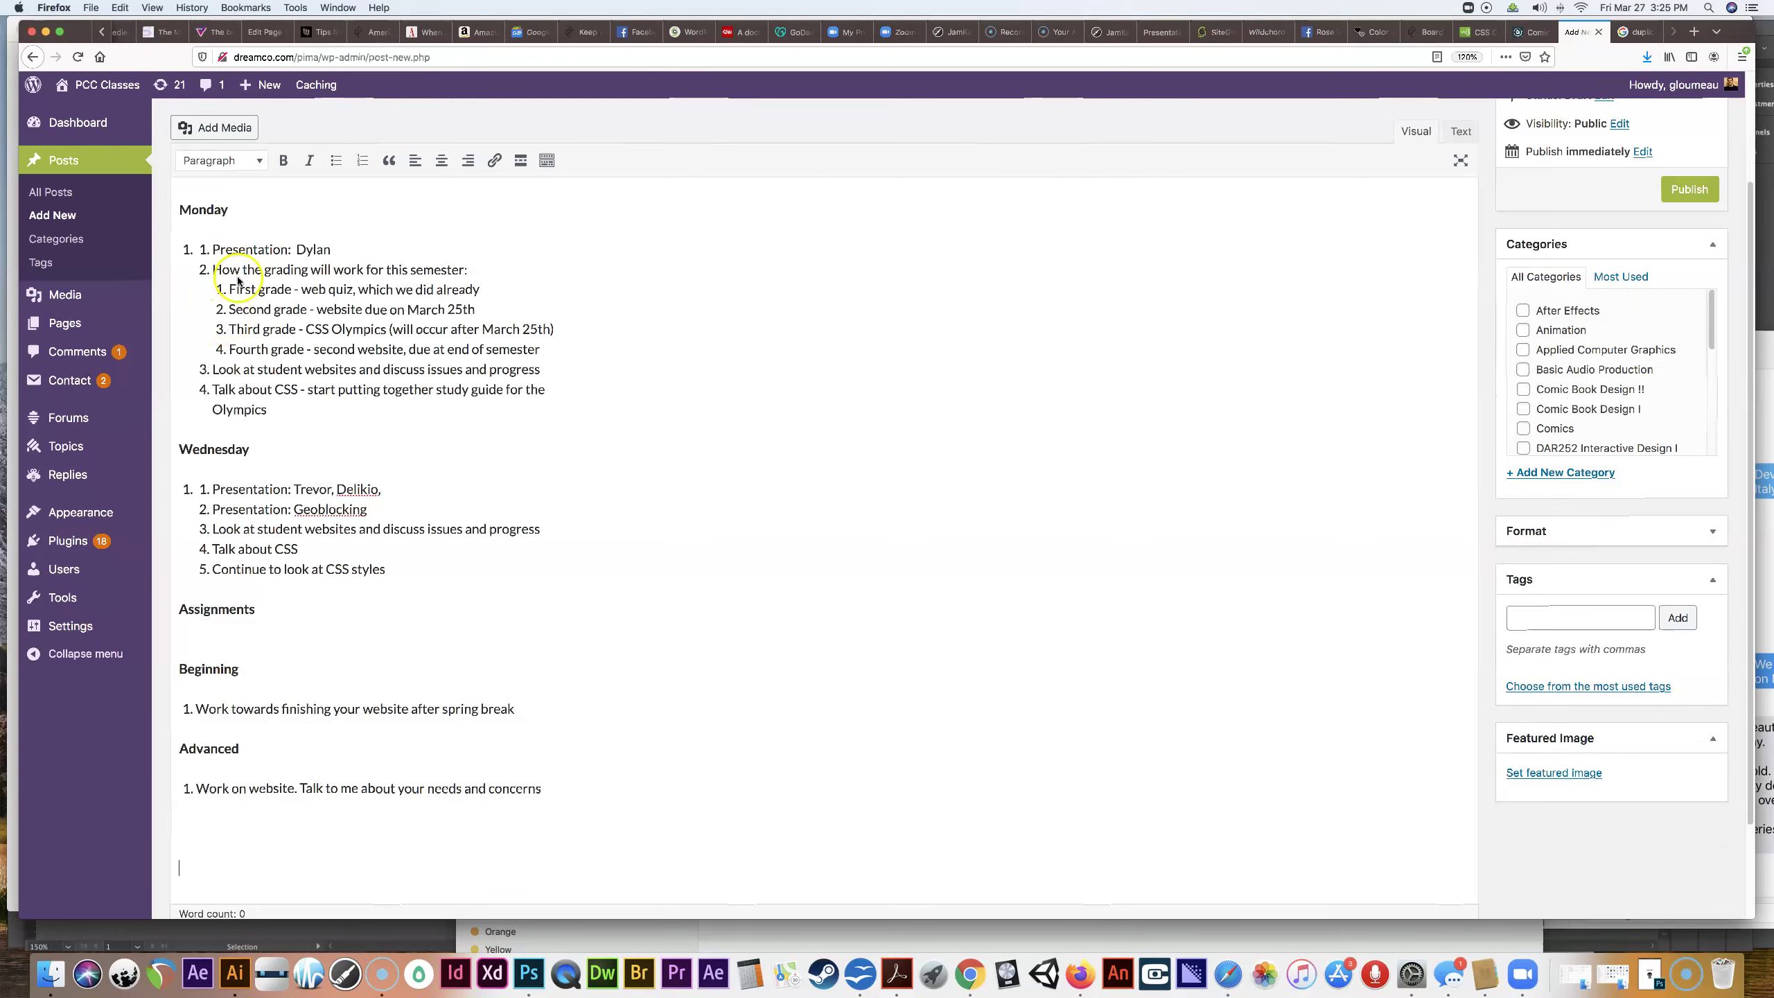
scroll(286, 301, up, 3)
click(214, 166)
text(kweksdjfoaj)
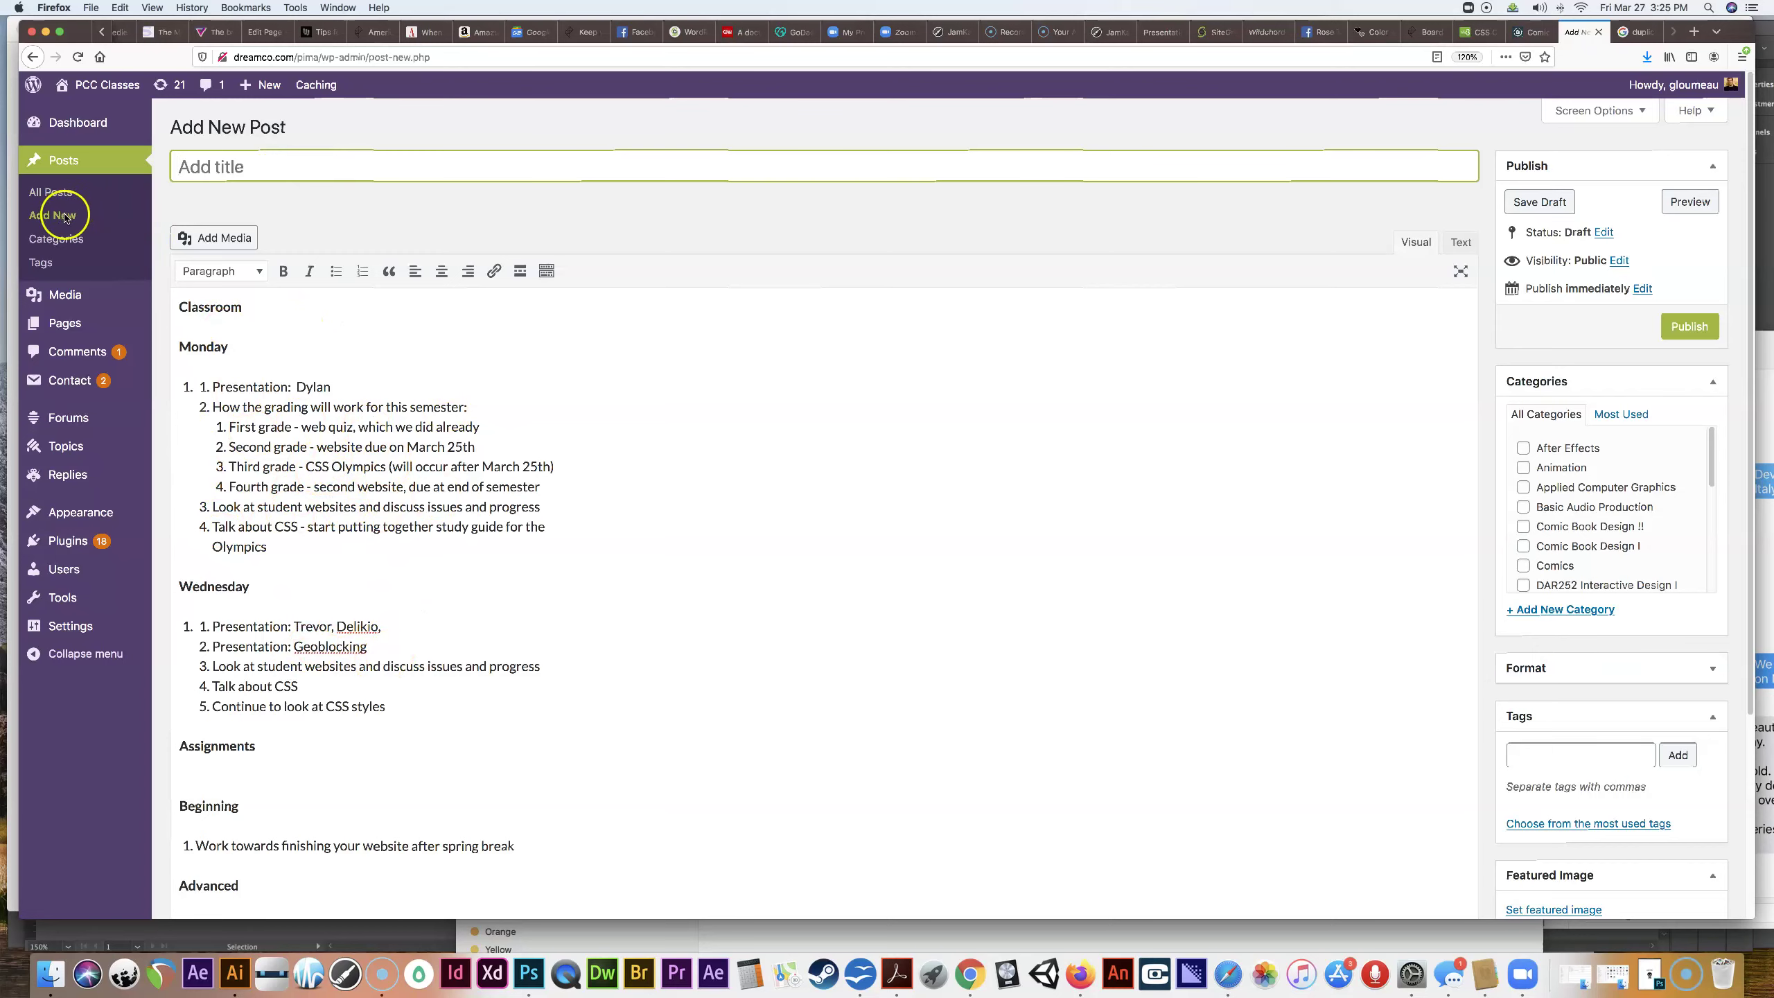
click(55, 190)
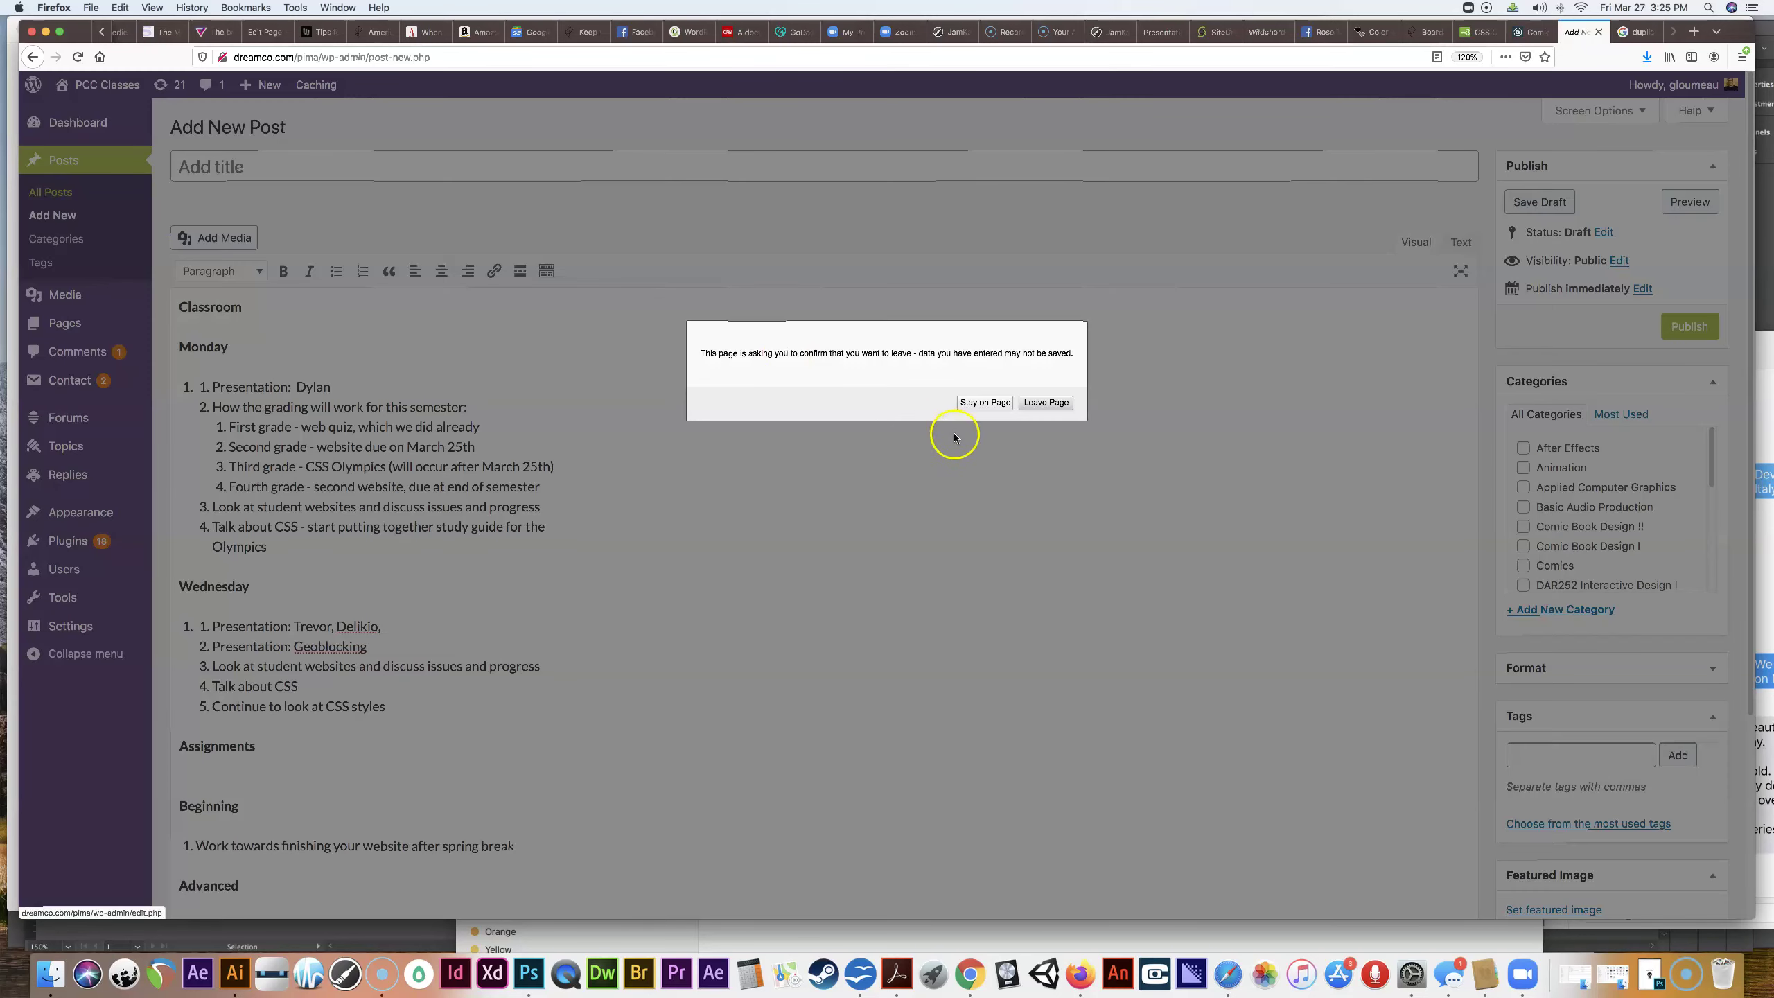
click(1041, 404)
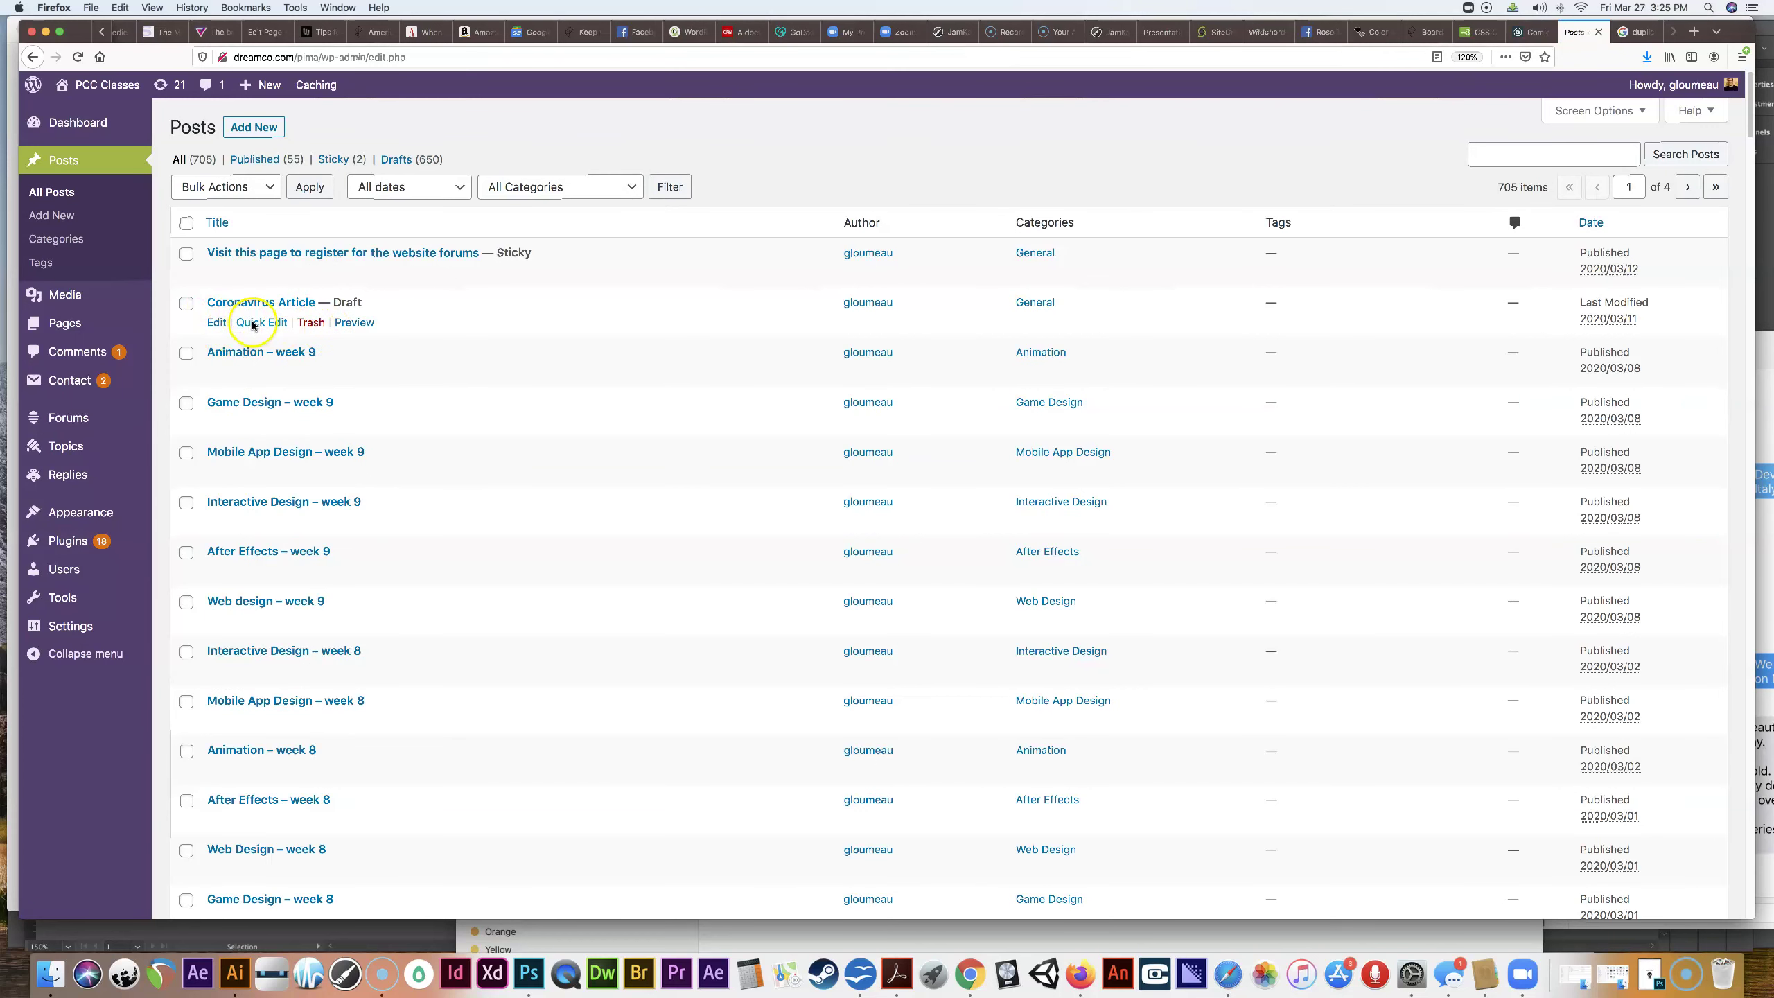
Check the quick edit options of the "Coronavirus Article" draft and review the Google results for "duplicate post in wordpress"
click(253, 323)
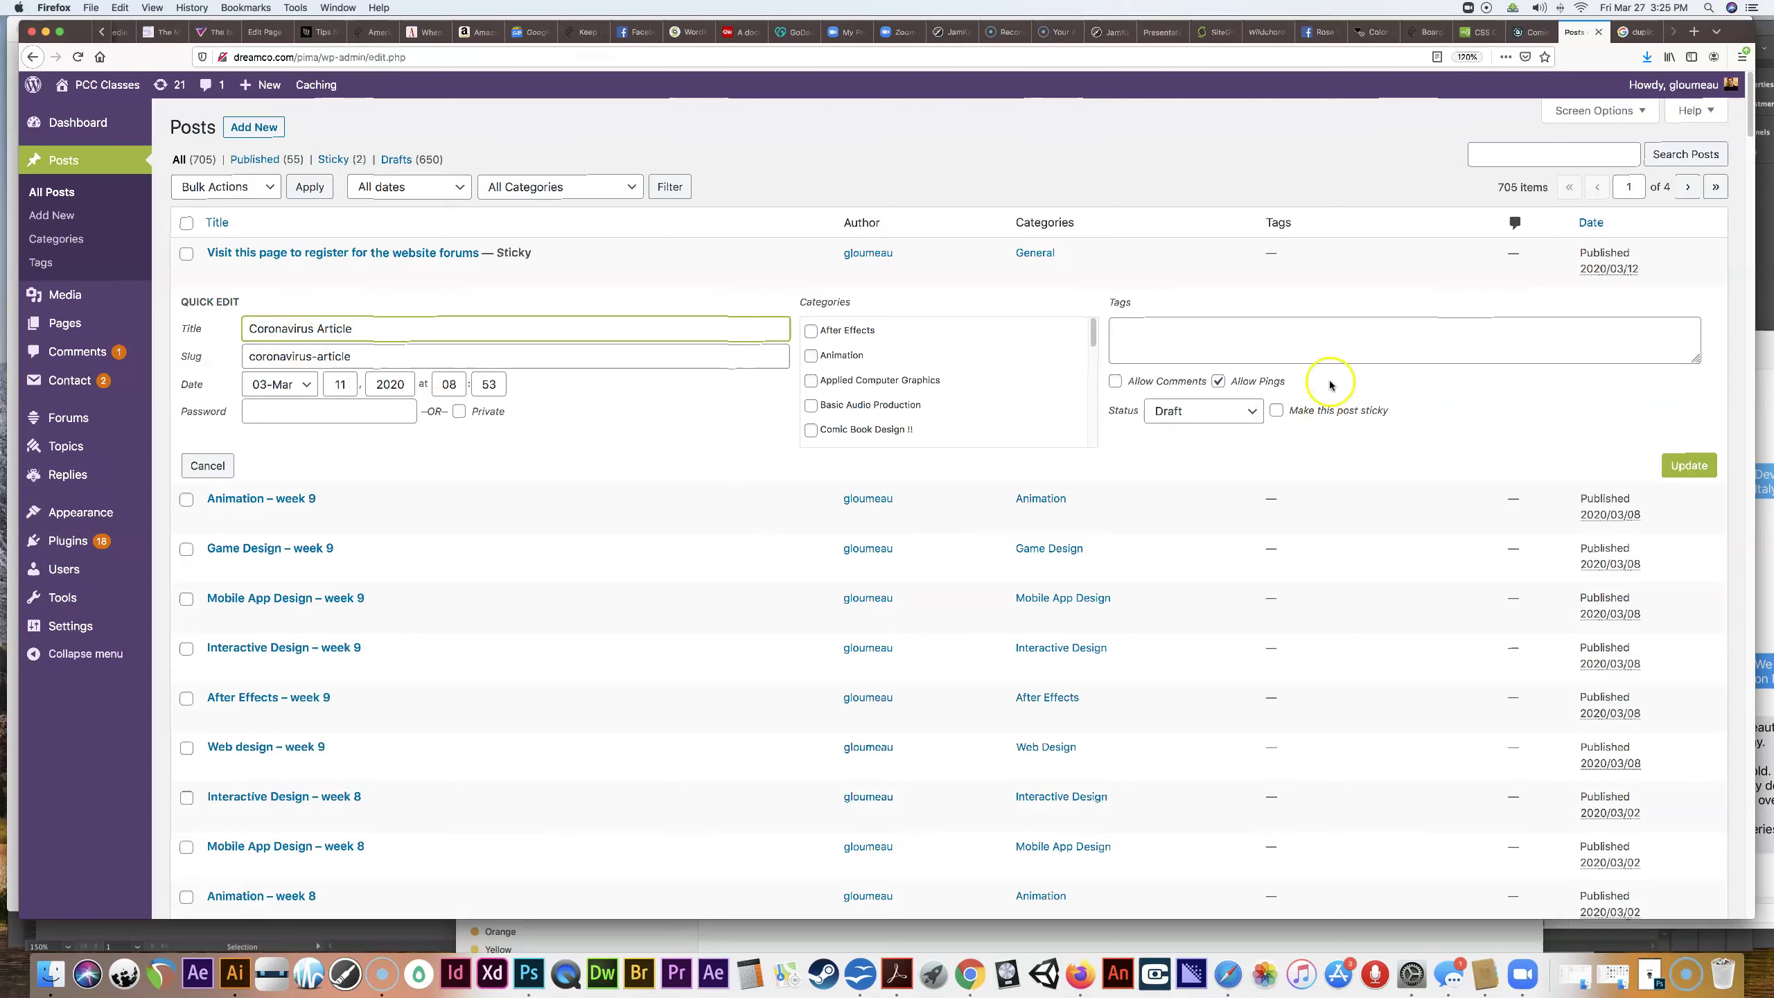
click(57, 195)
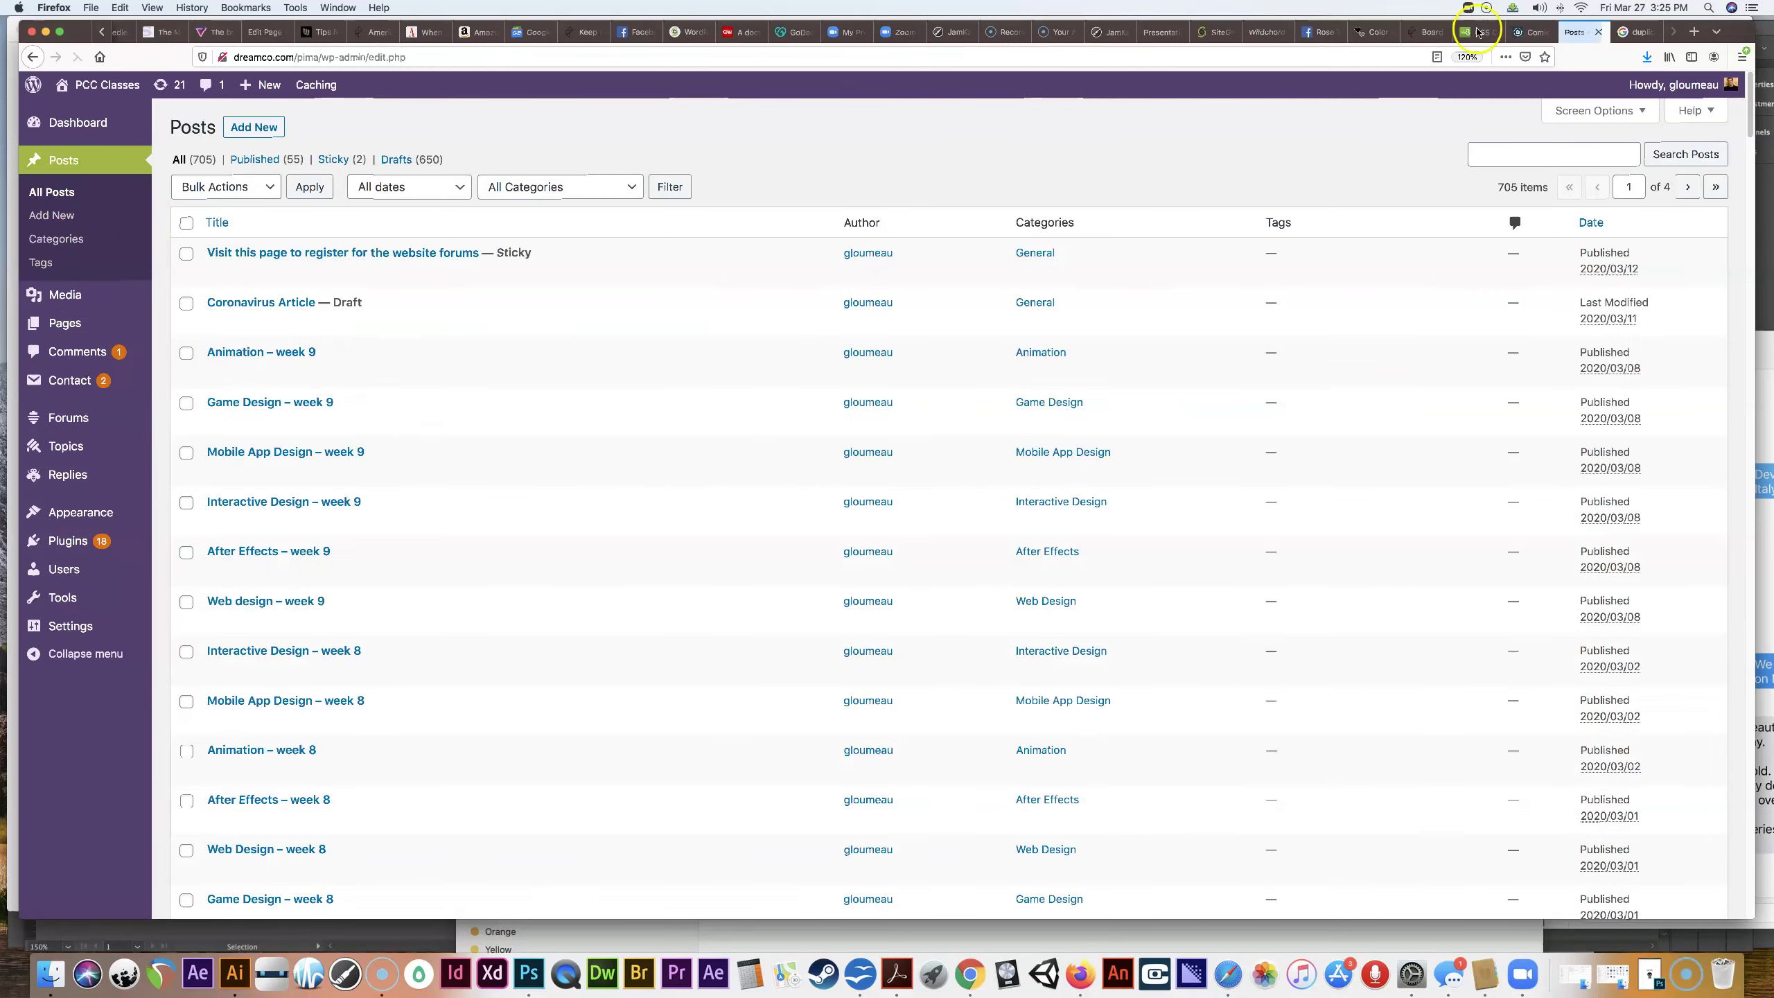
click(1634, 34)
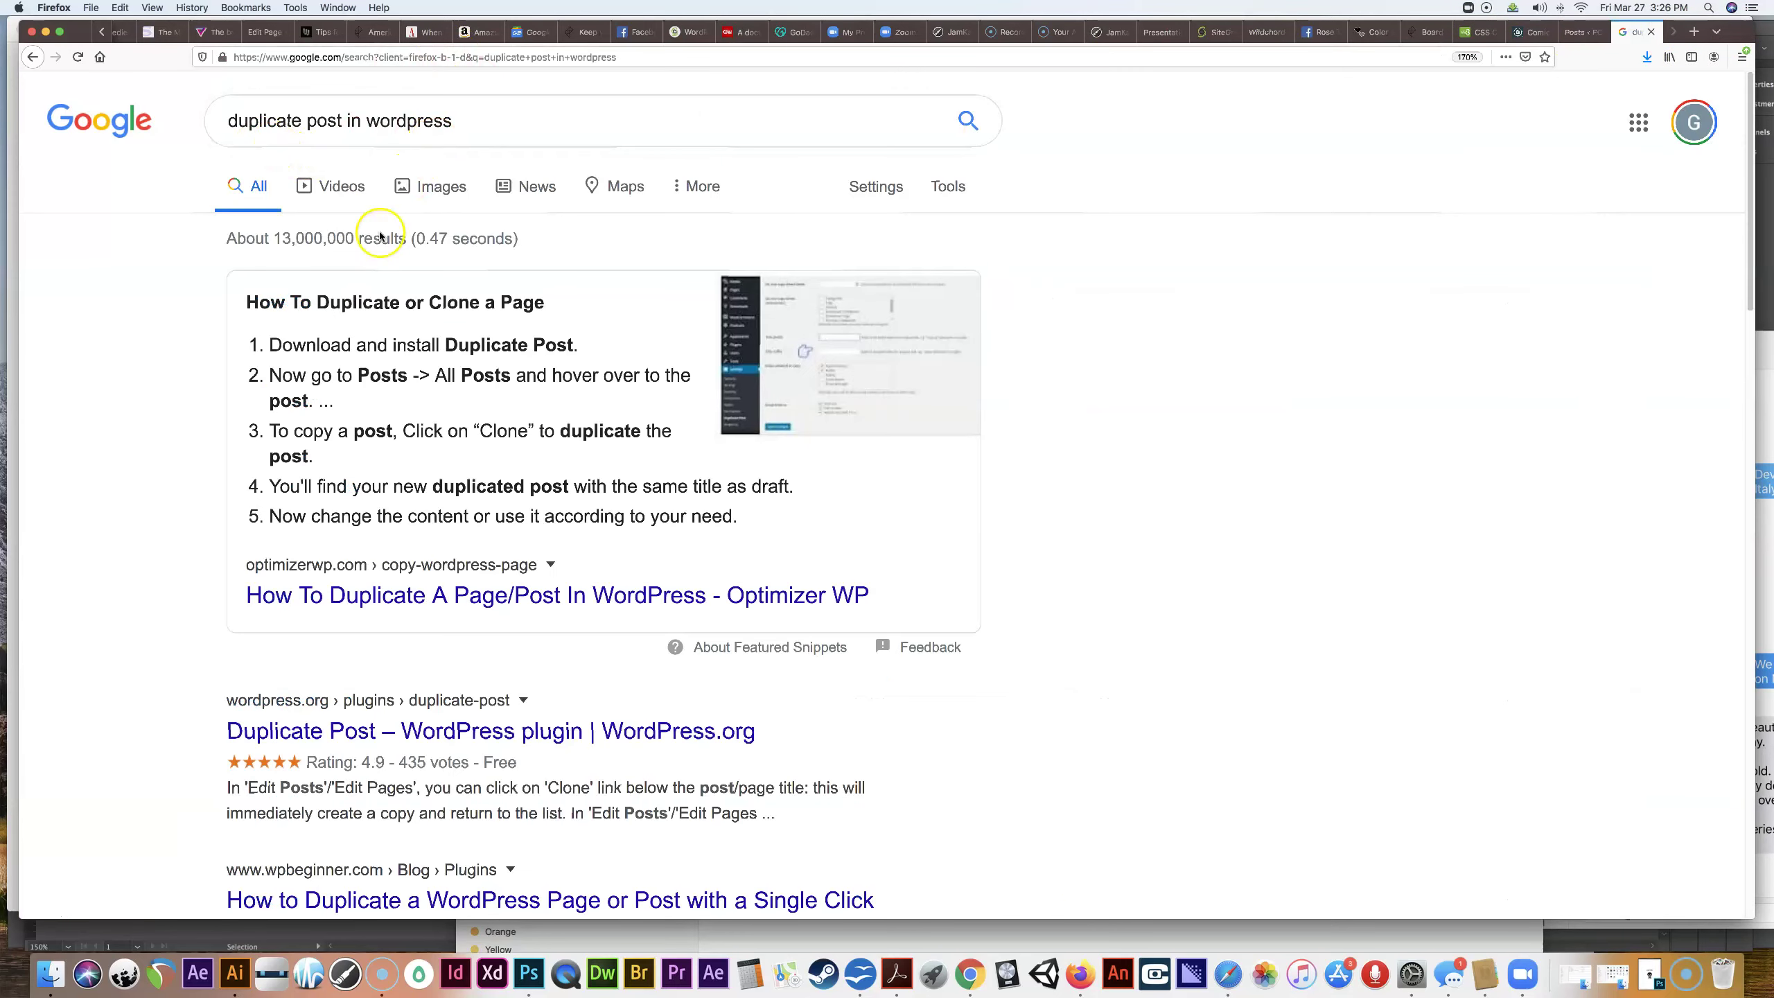
click(1093, 974)
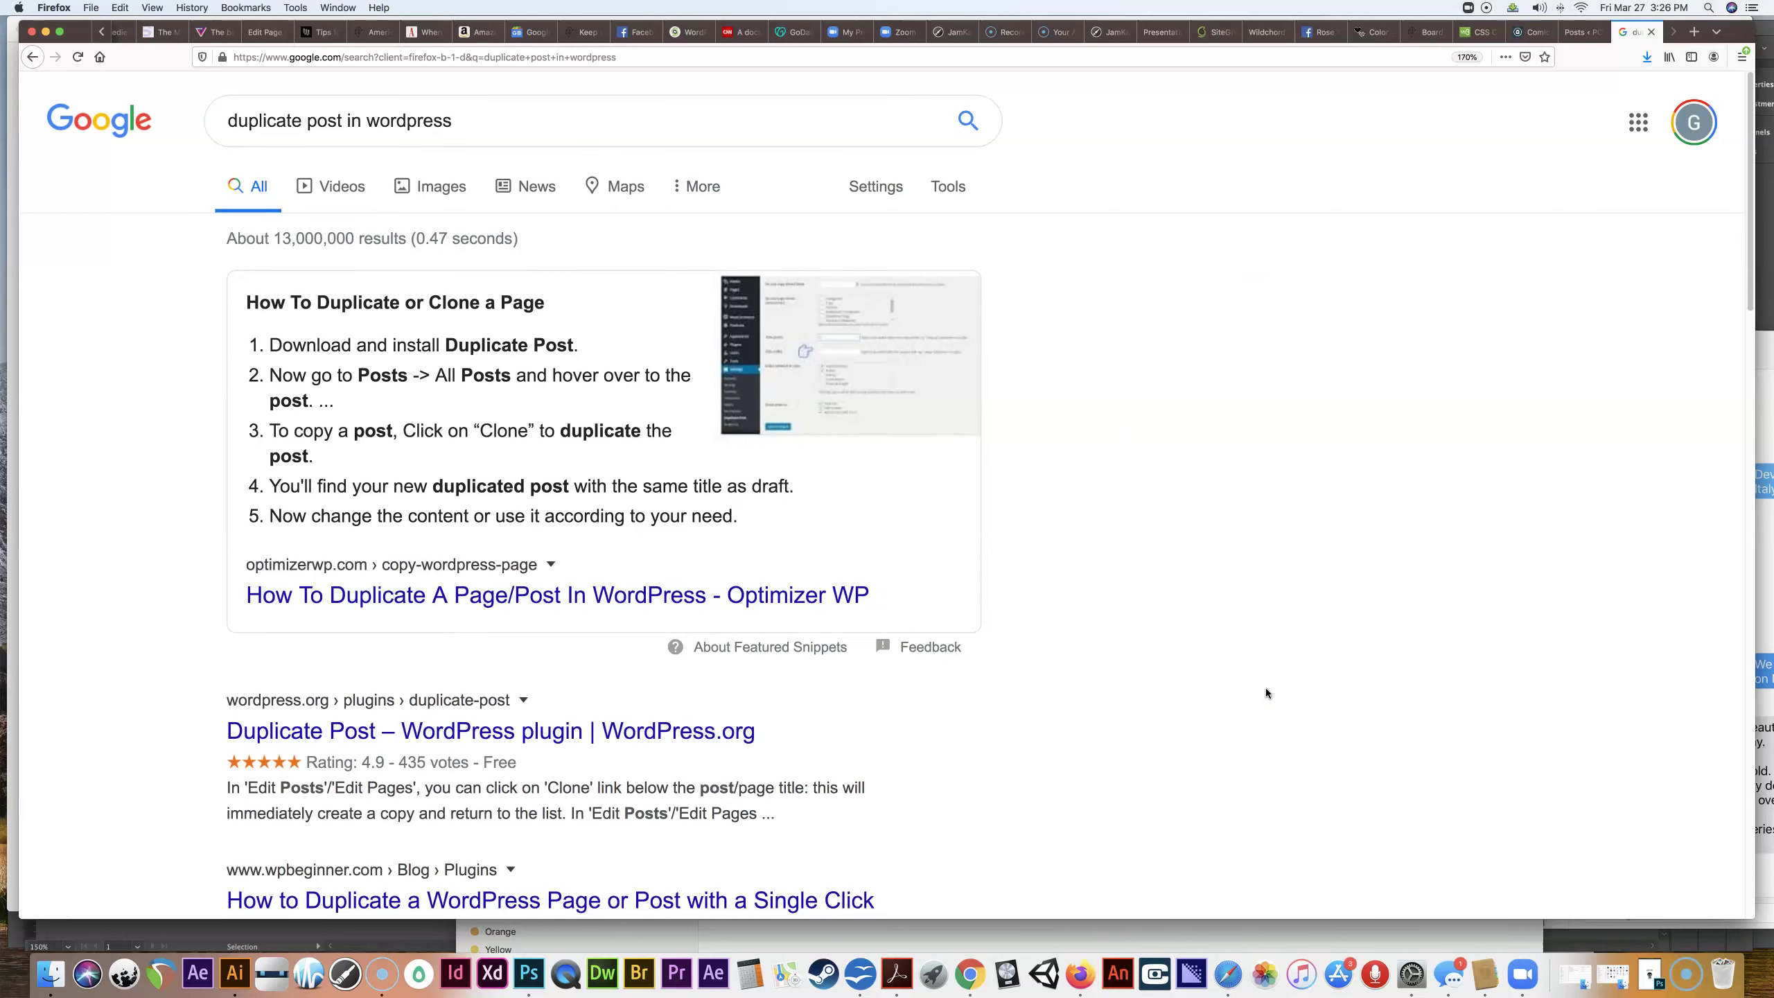
Search for new WordPress plugins matching "duplicate post"
click(1580, 31)
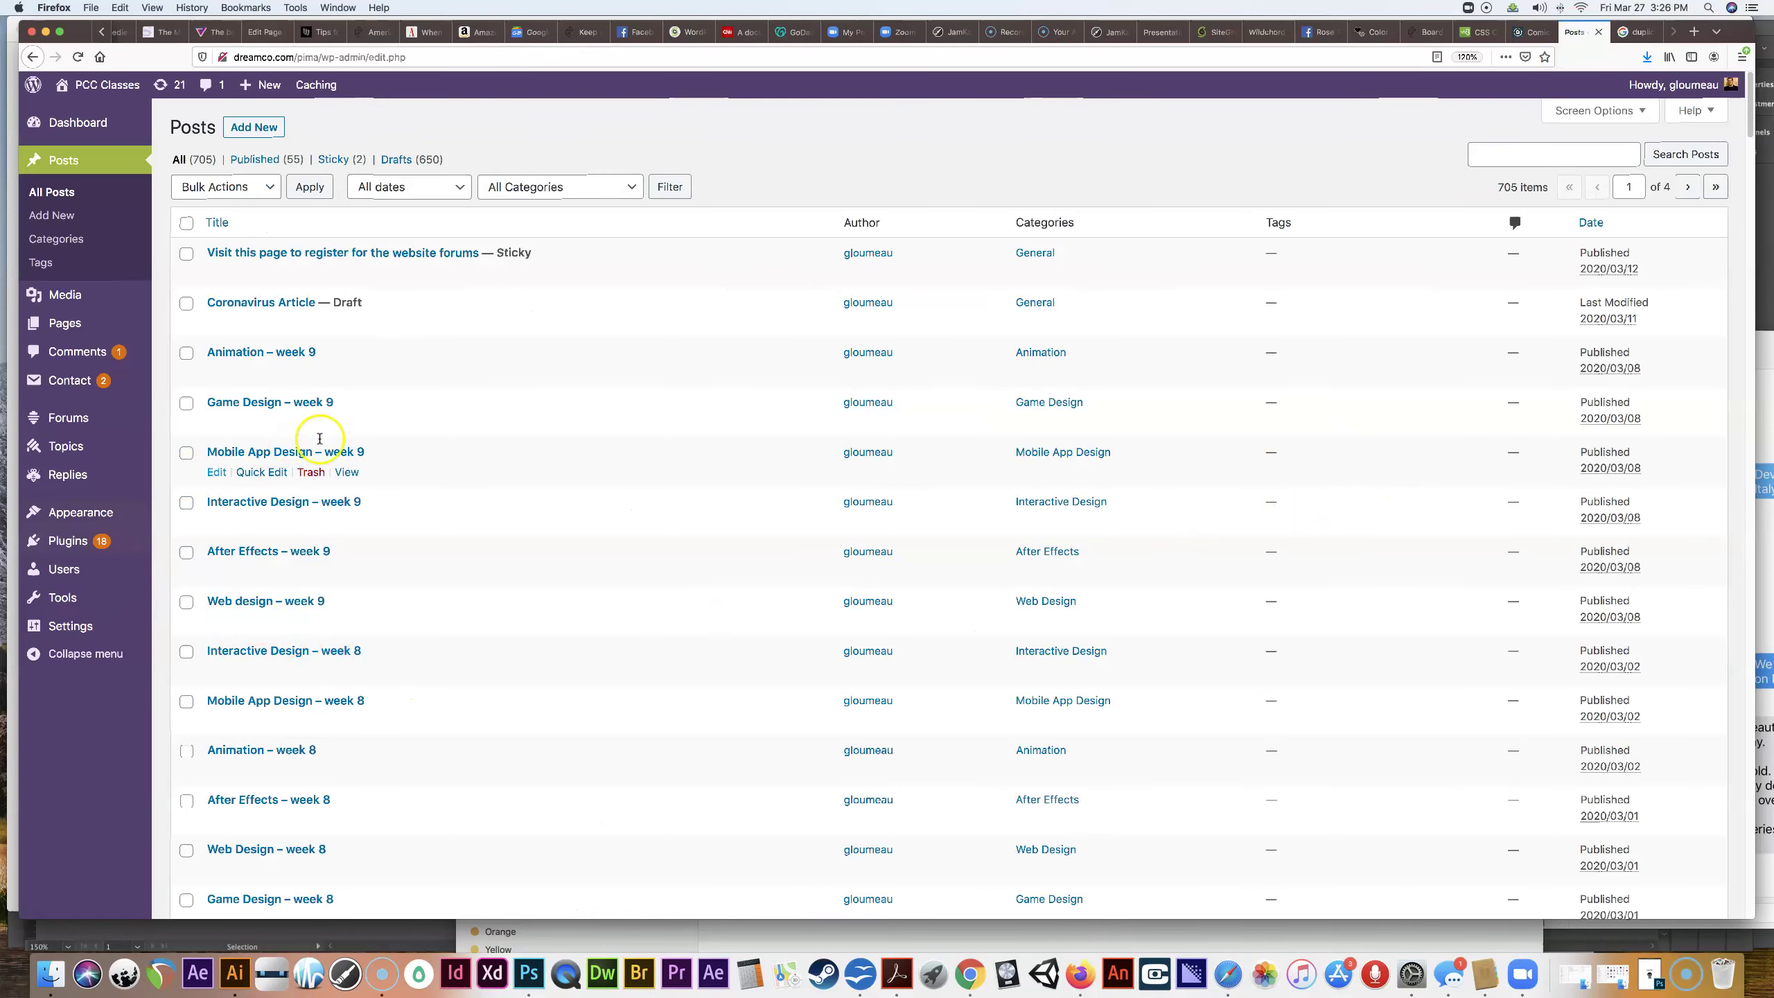
mouse_move(98, 561)
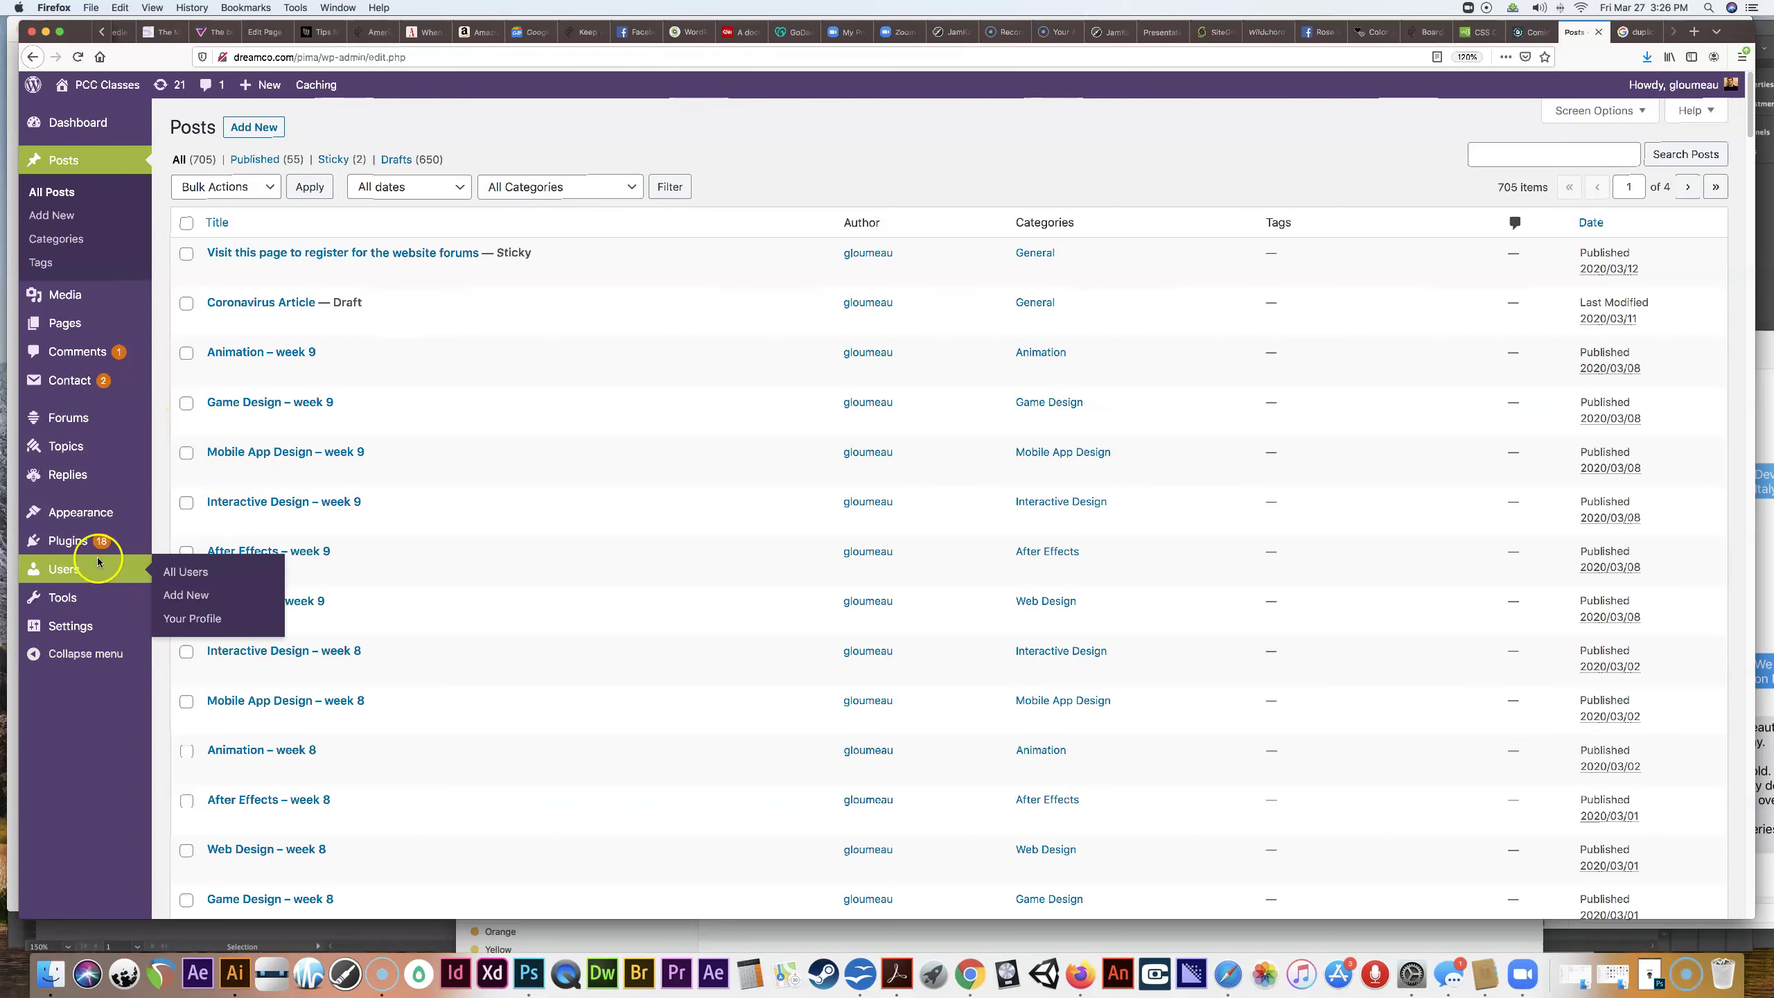
click(190, 567)
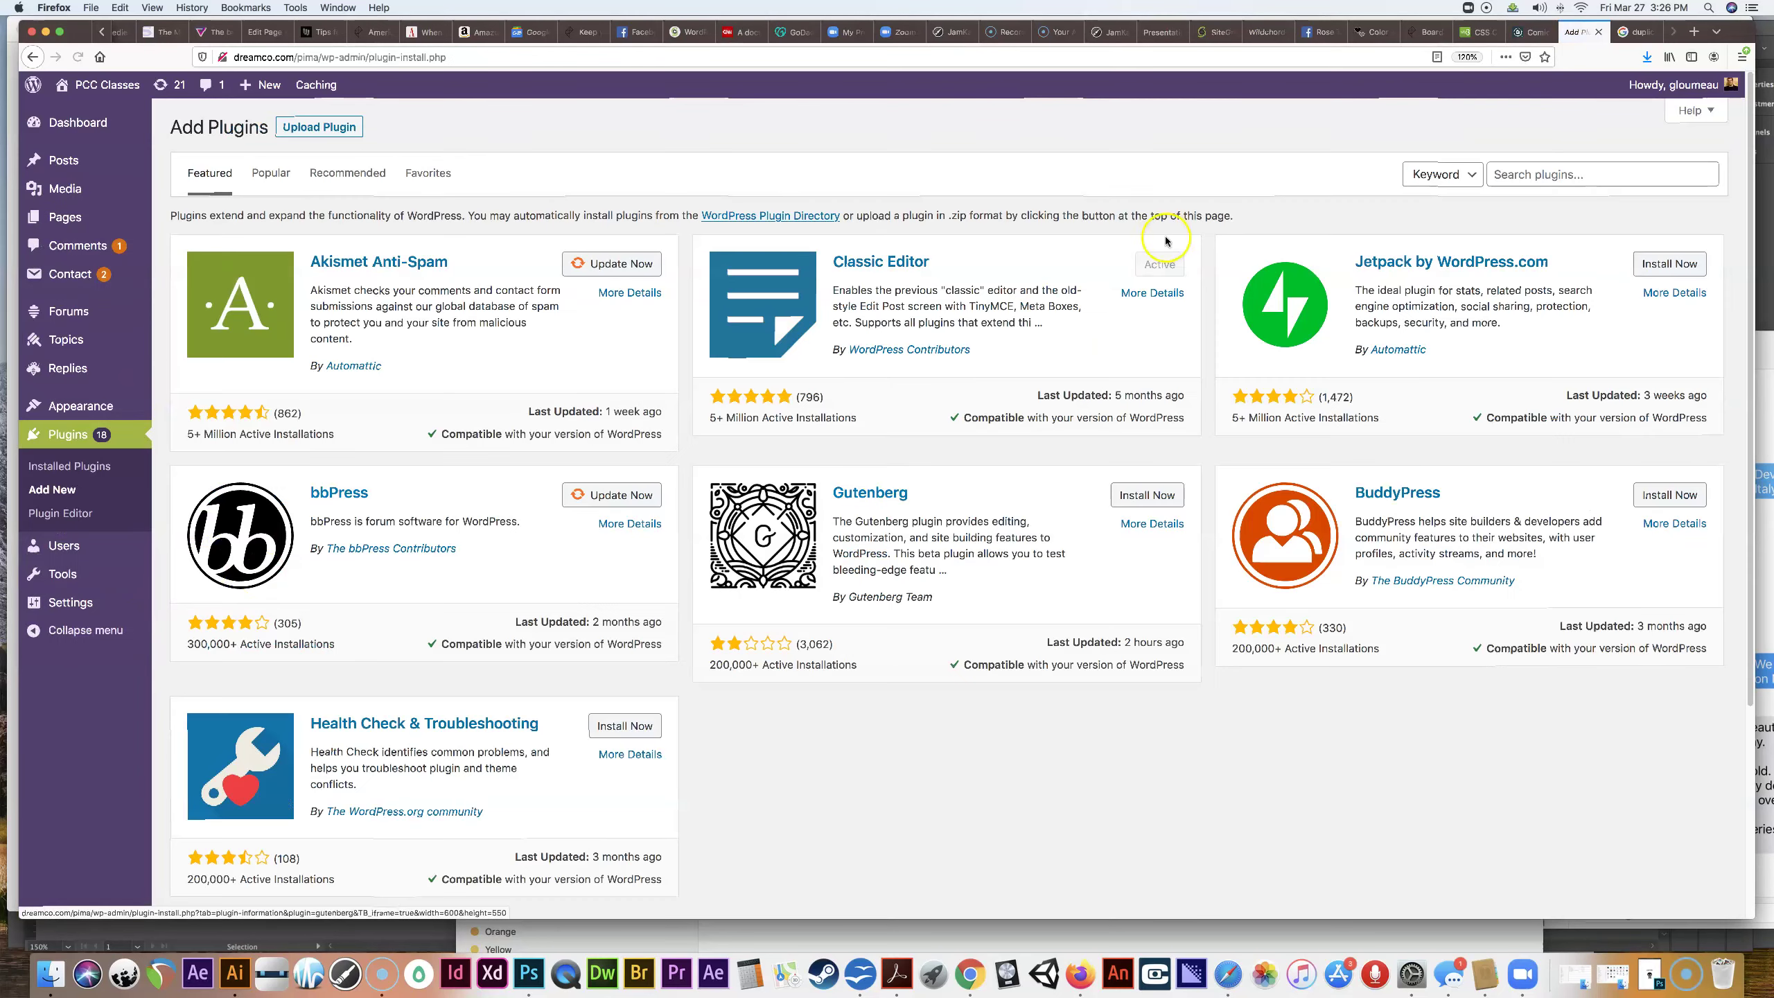
click(1547, 176)
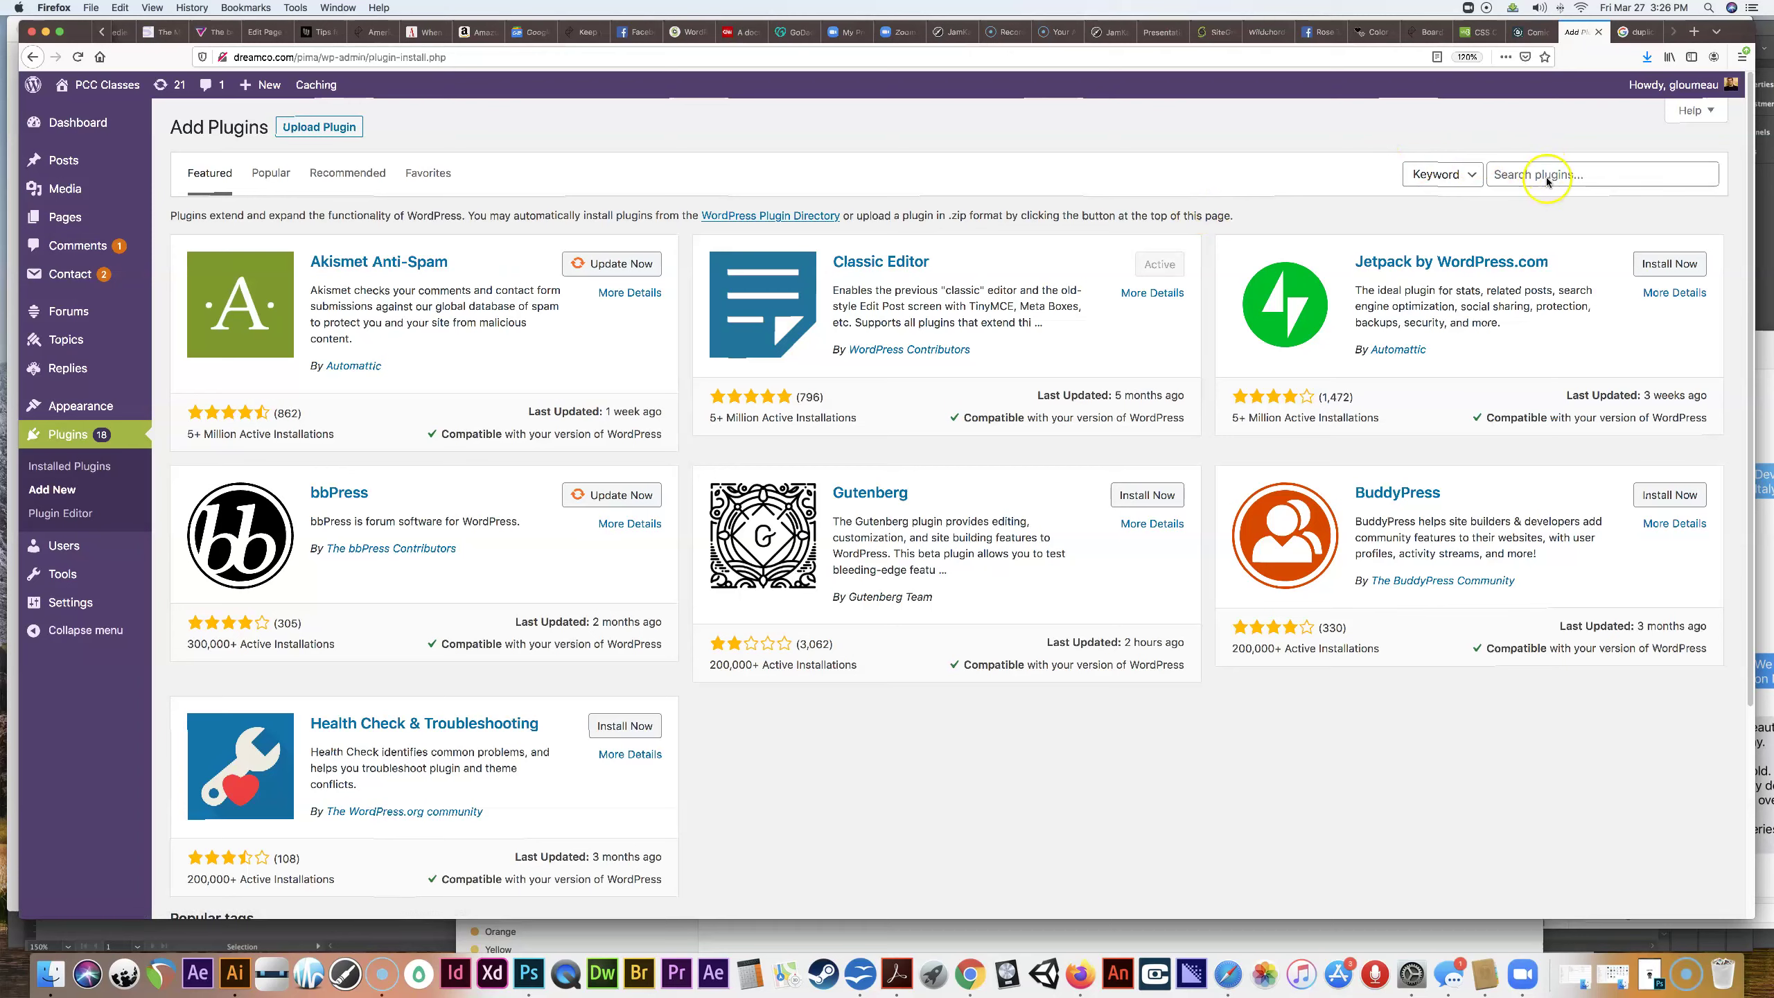
text(dup)
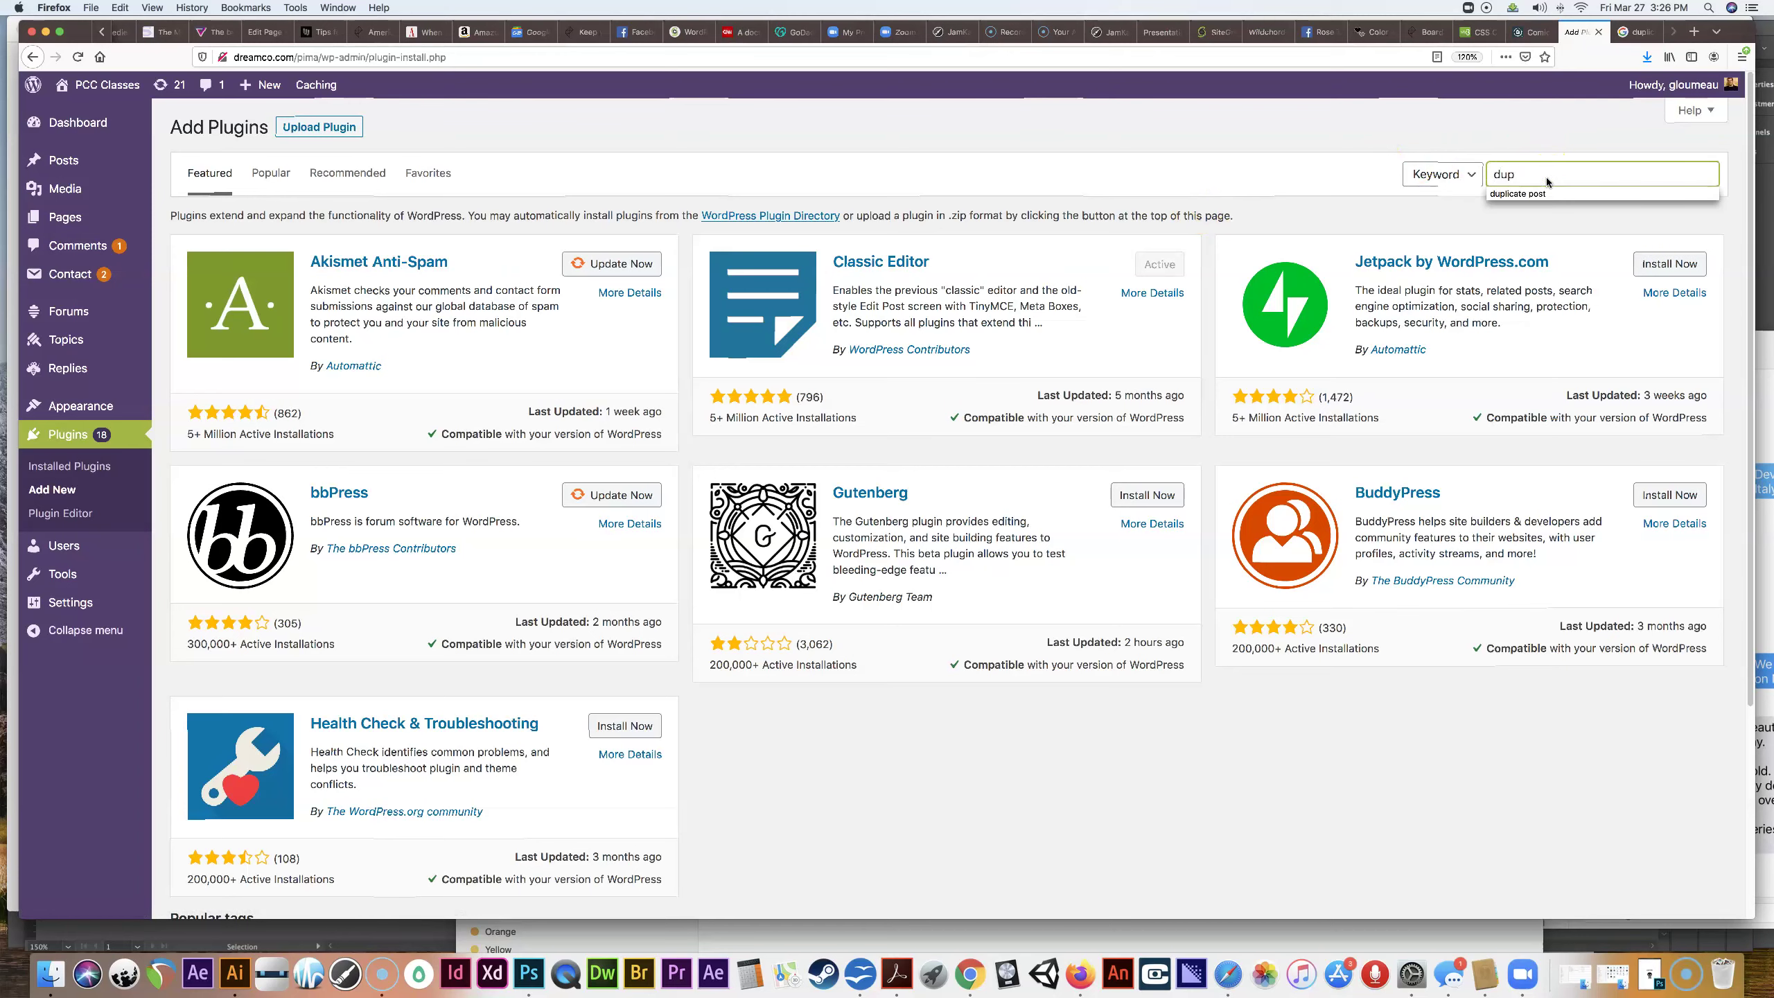
text(lic)
click(1562, 190)
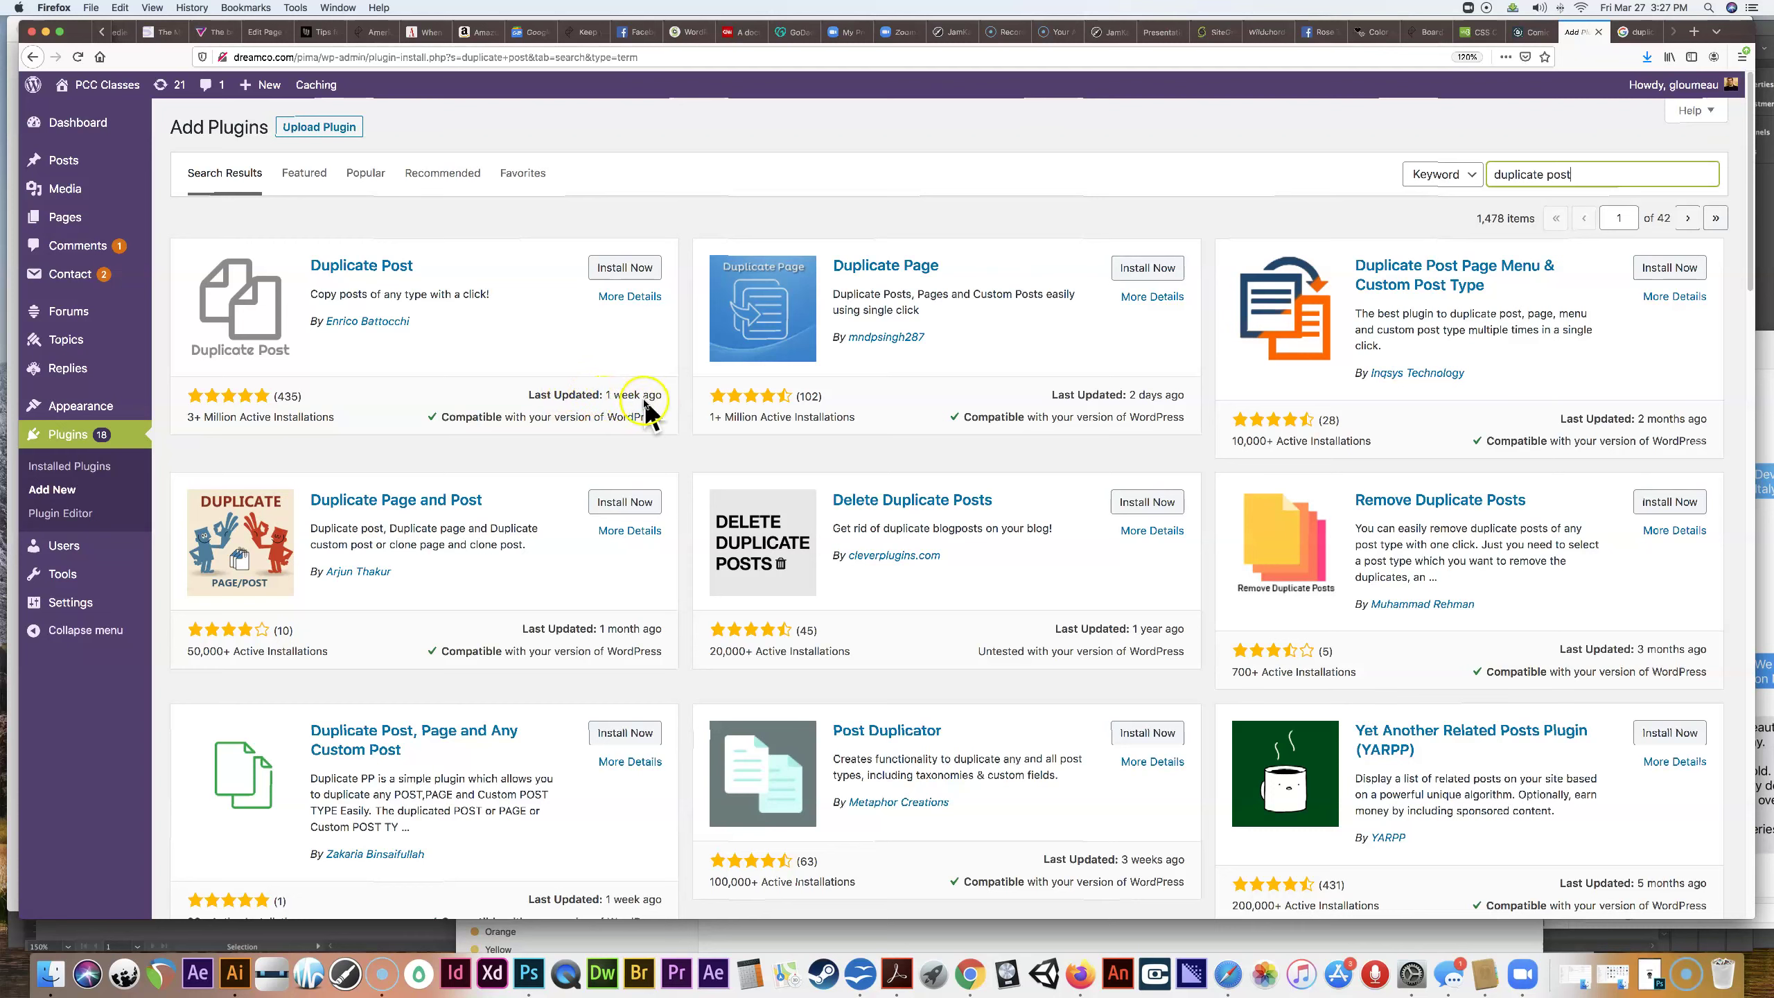
Install and activate the Duplicate Post plugin
click(624, 268)
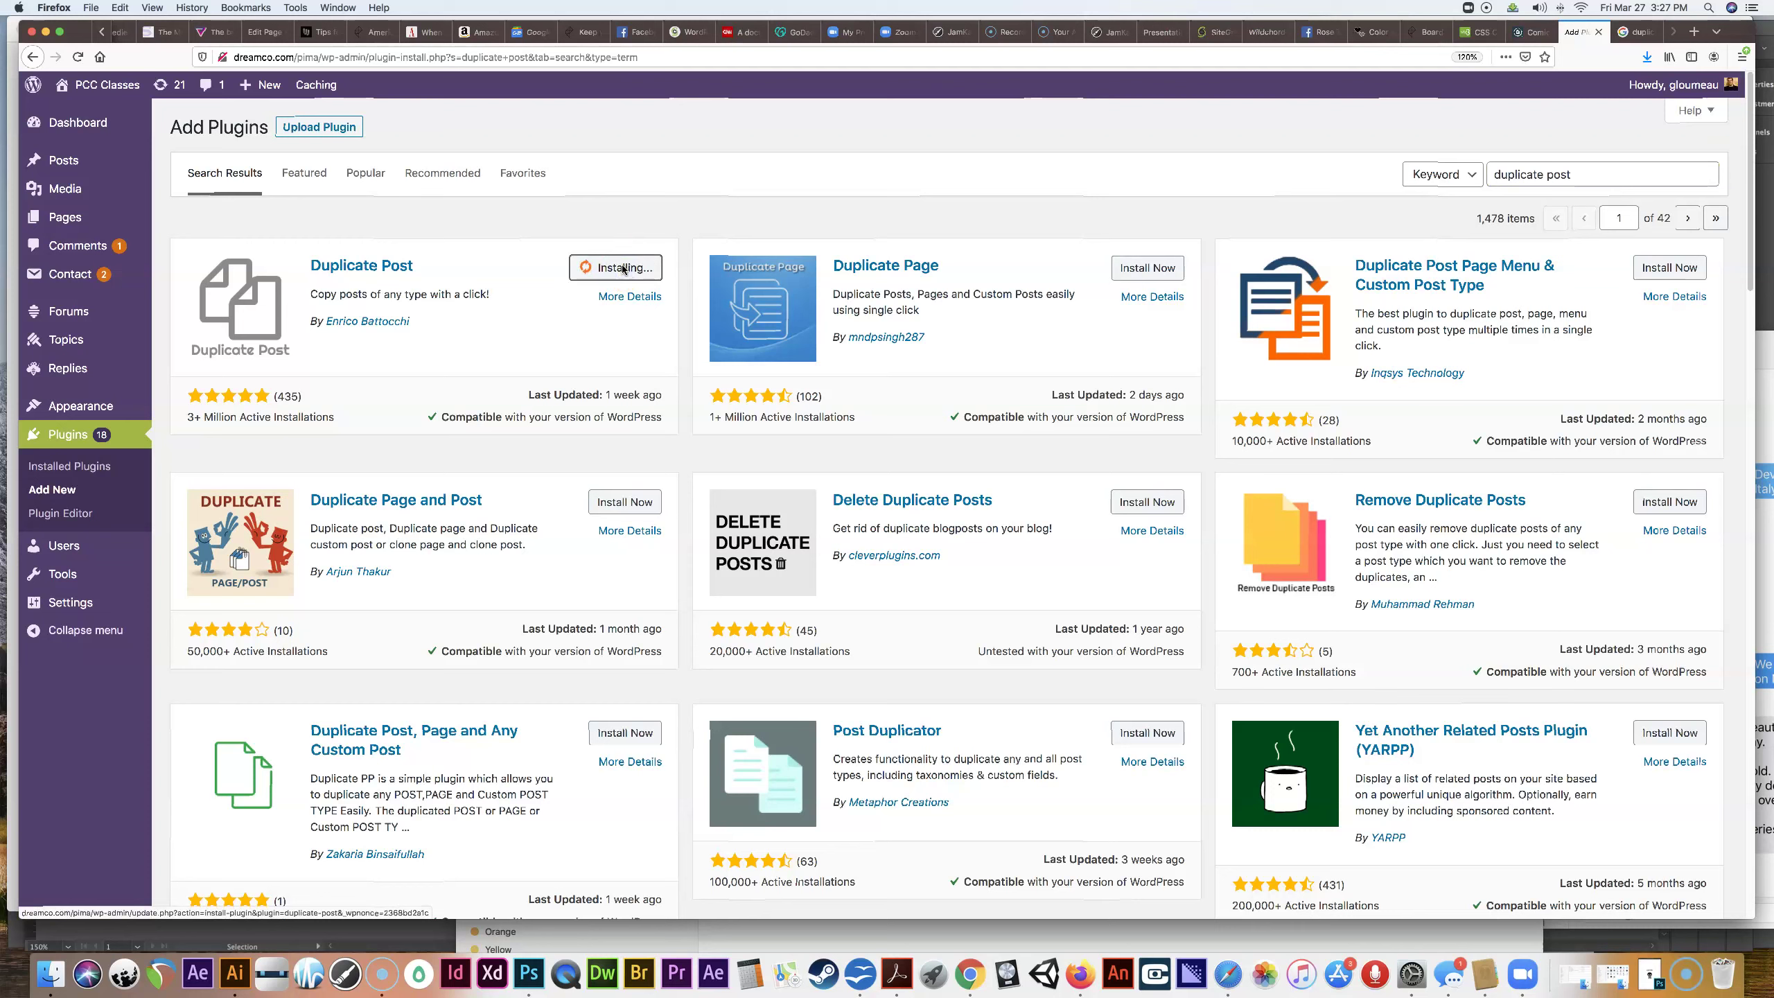
click(629, 269)
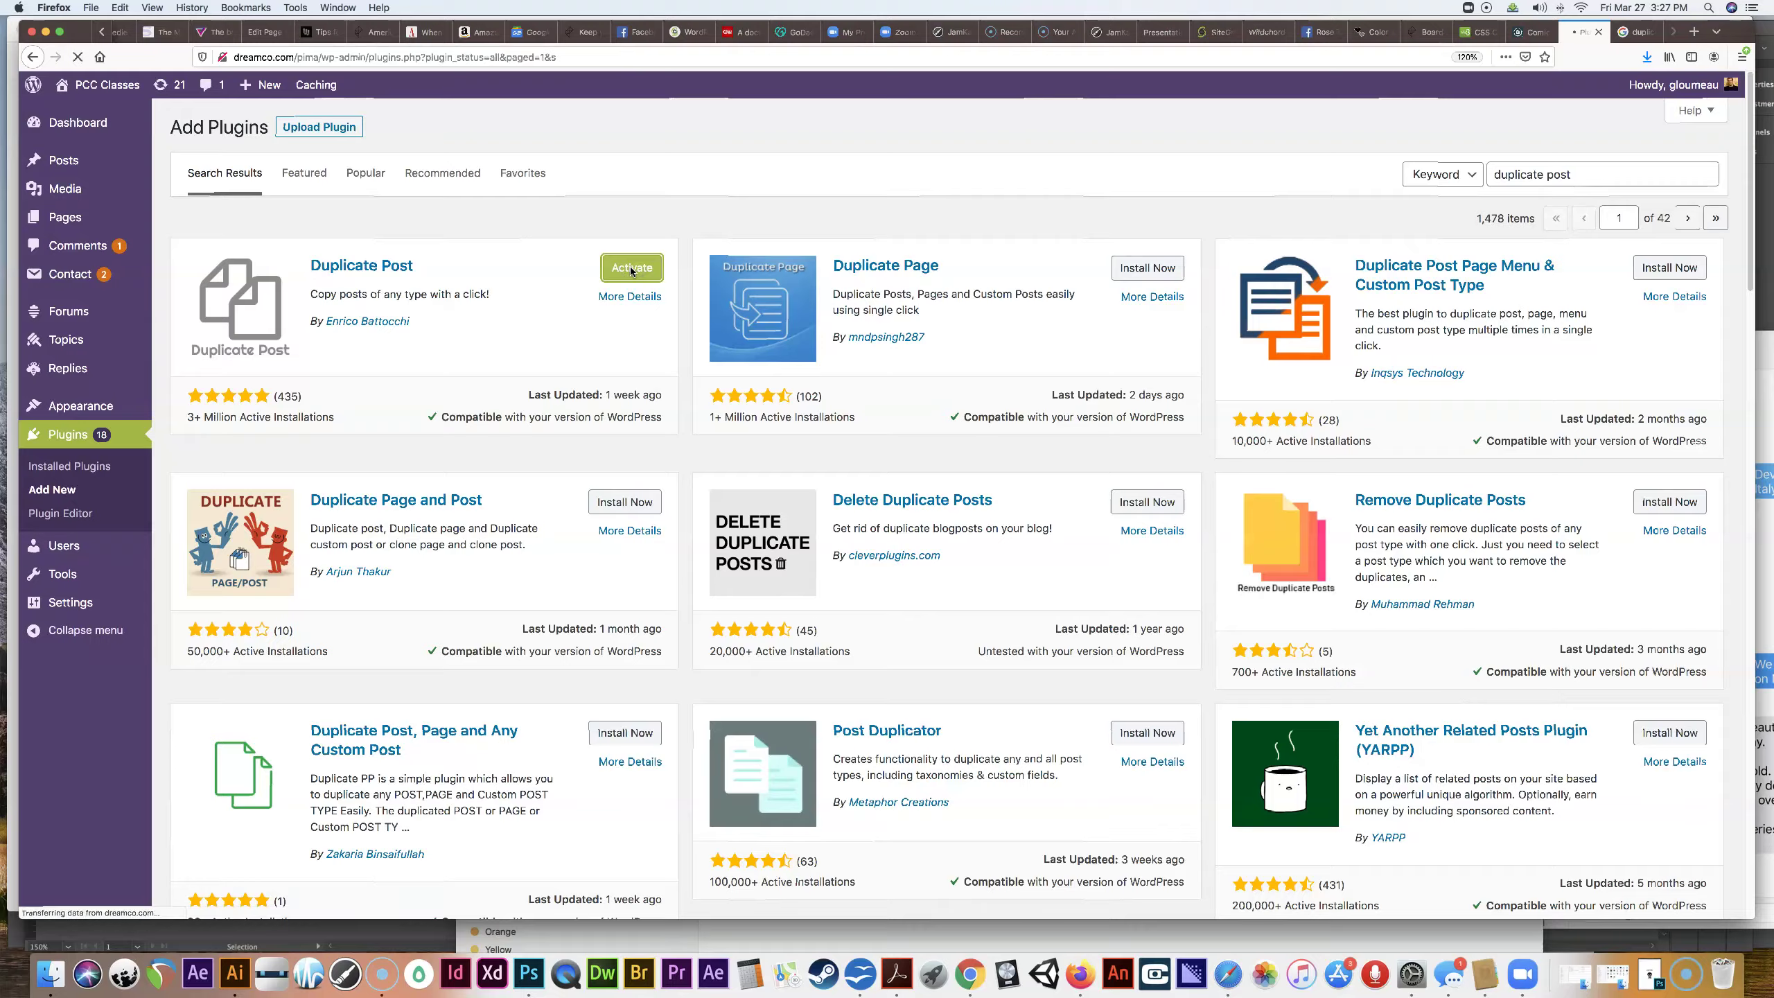
Open the Duplicate Post plugin's settings and review which post elements it copies
scroll(610, 458, down, 10)
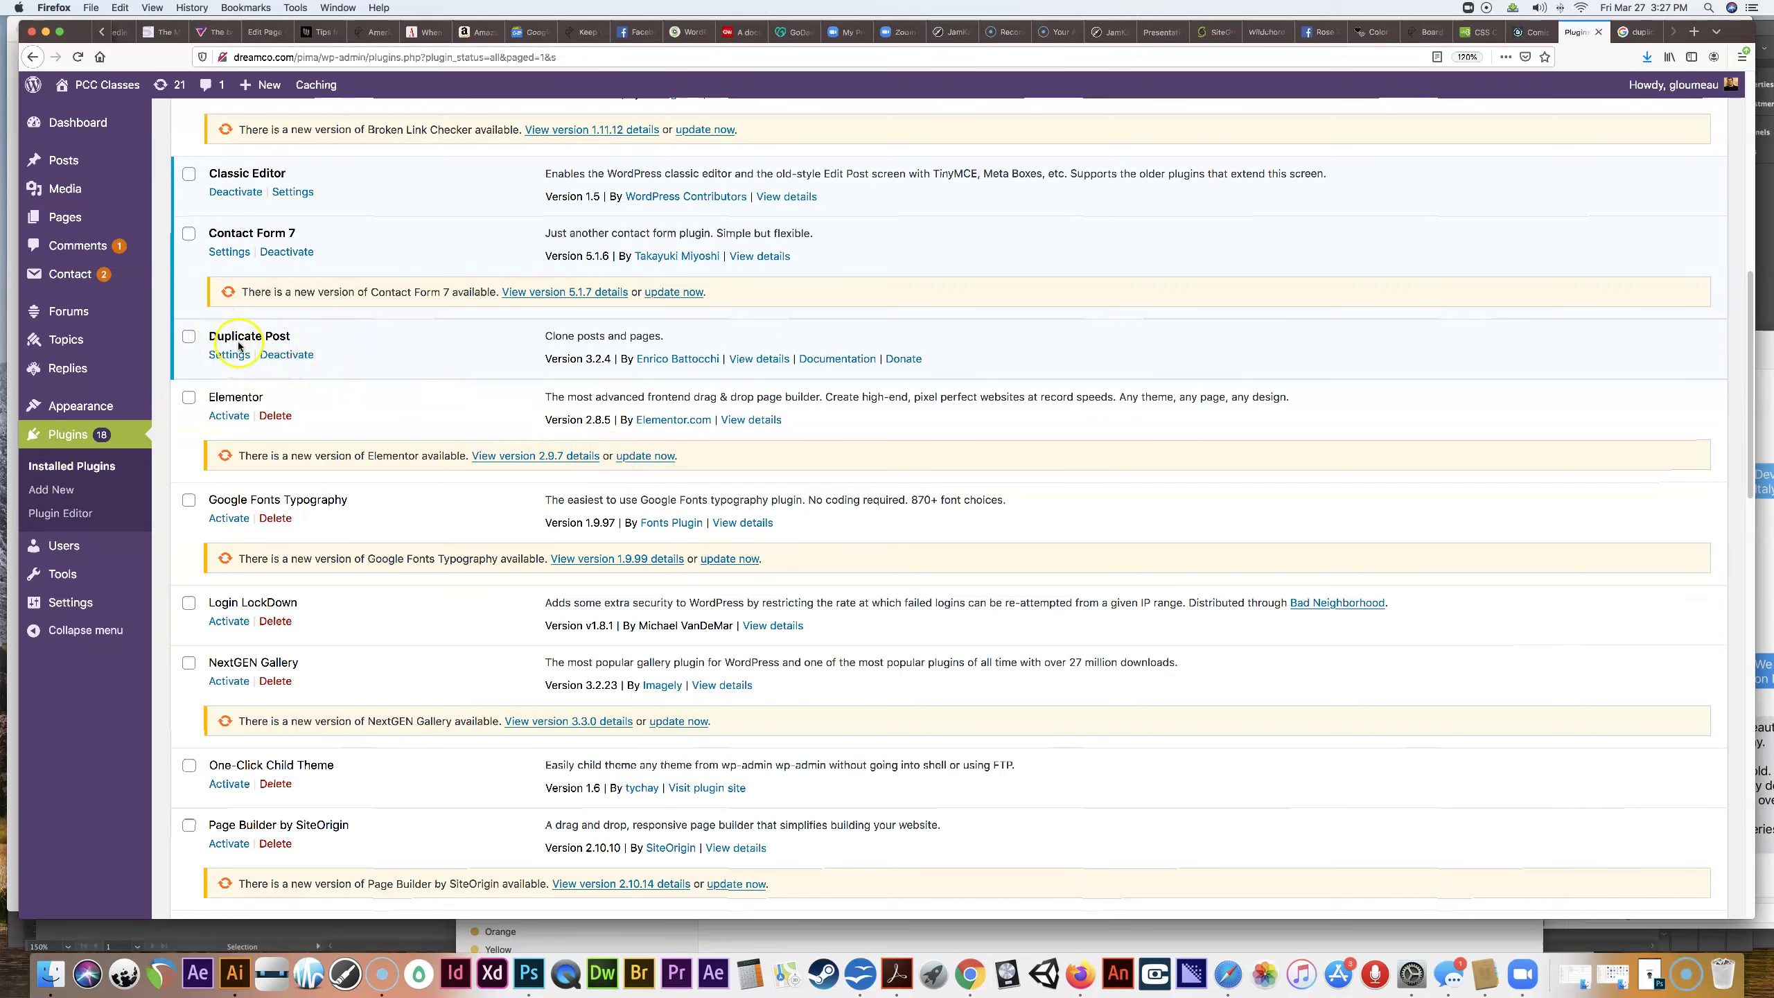
click(219, 355)
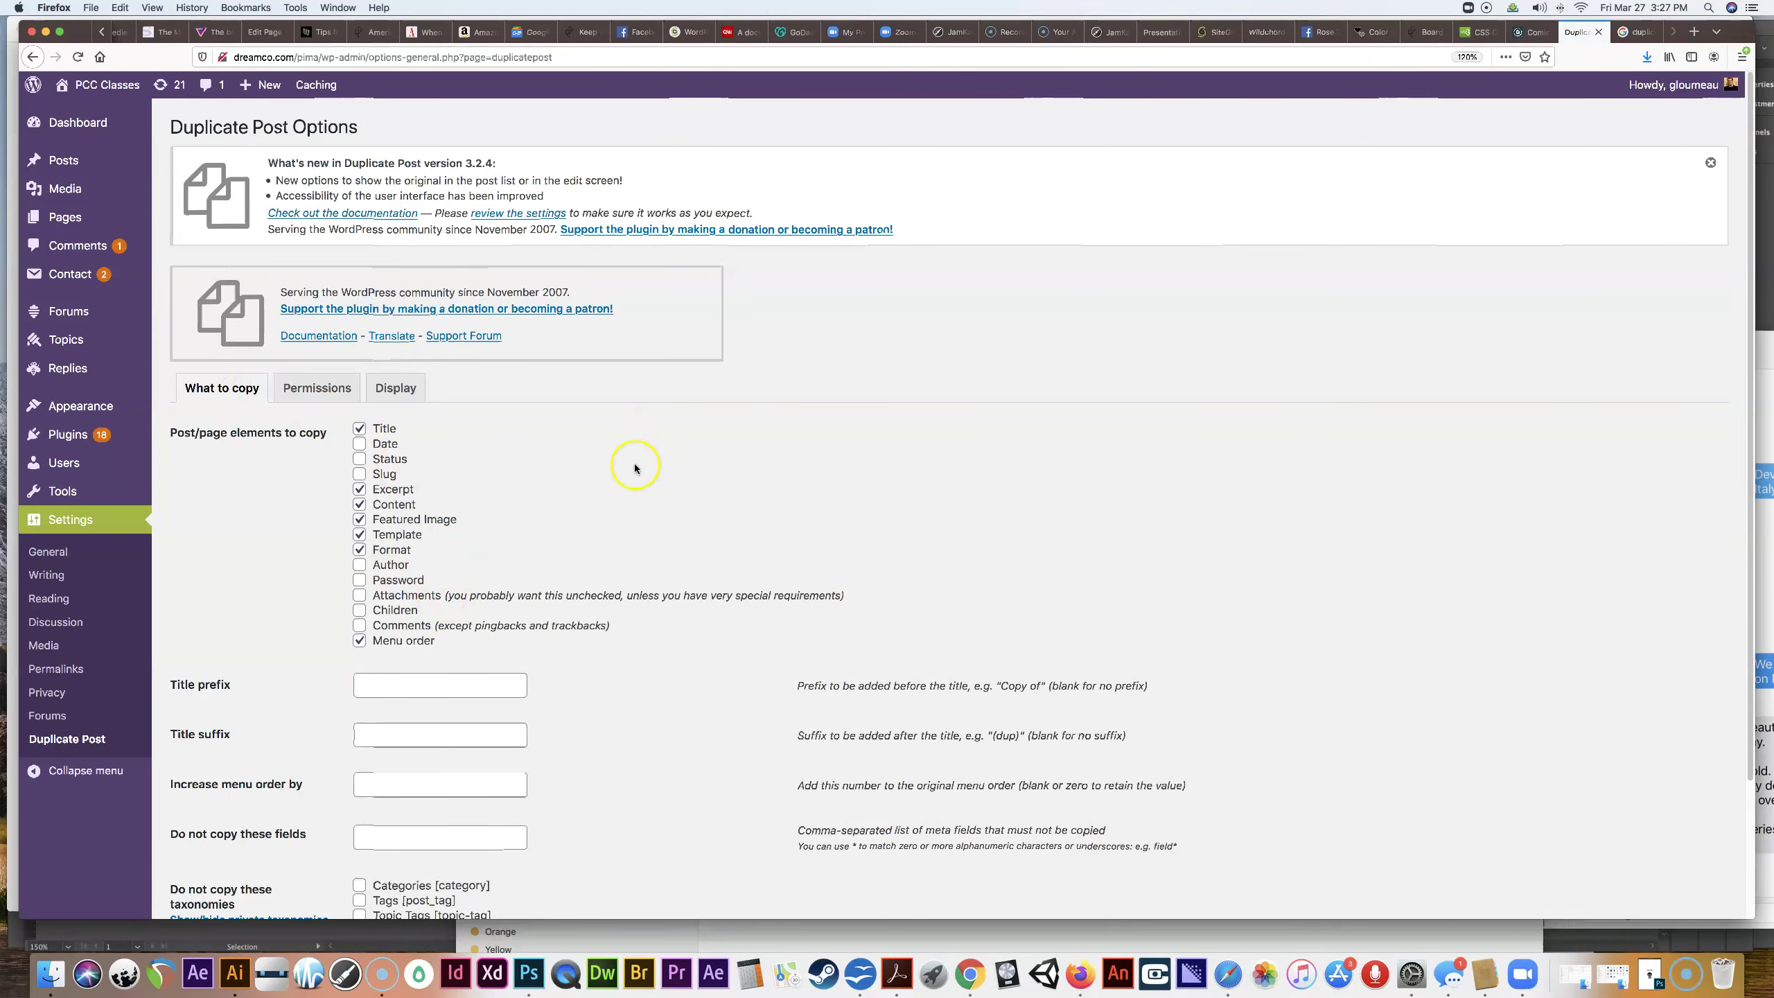
scroll(629, 490, down, 3)
scroll(601, 531, up, 3)
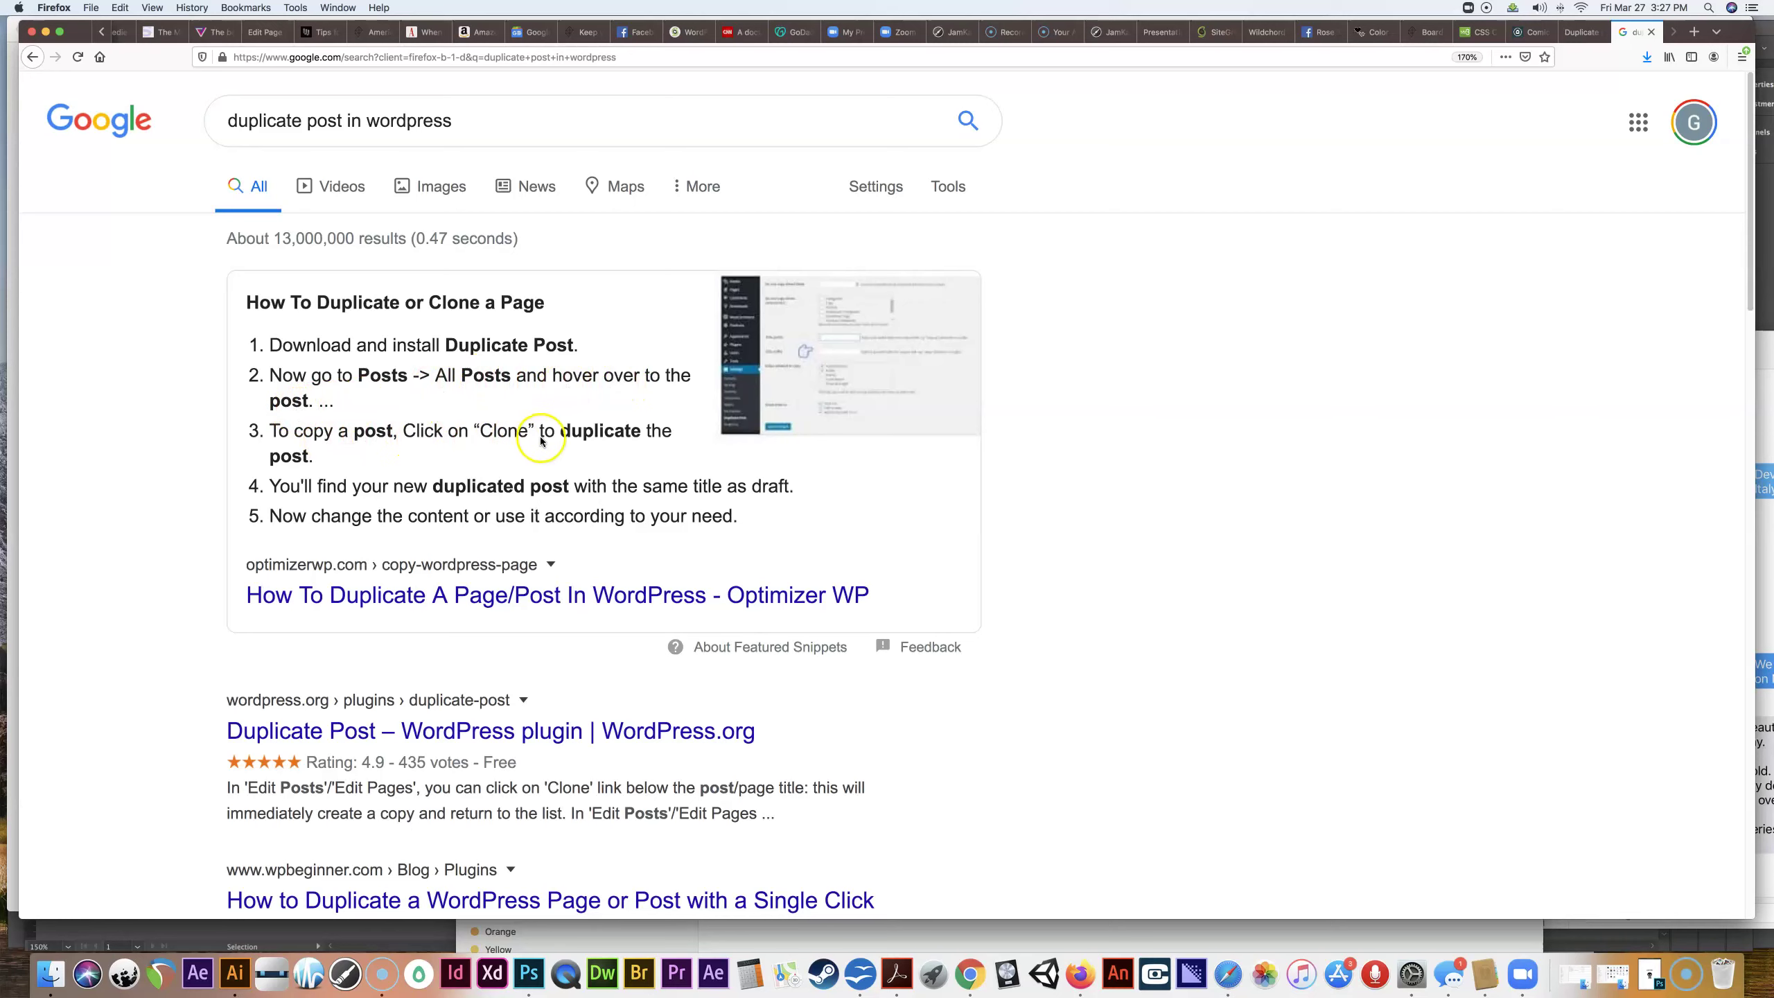
Return to the list of all posts and clone the published "Web design – week 9" post
click(1581, 32)
mouse_move(83, 163)
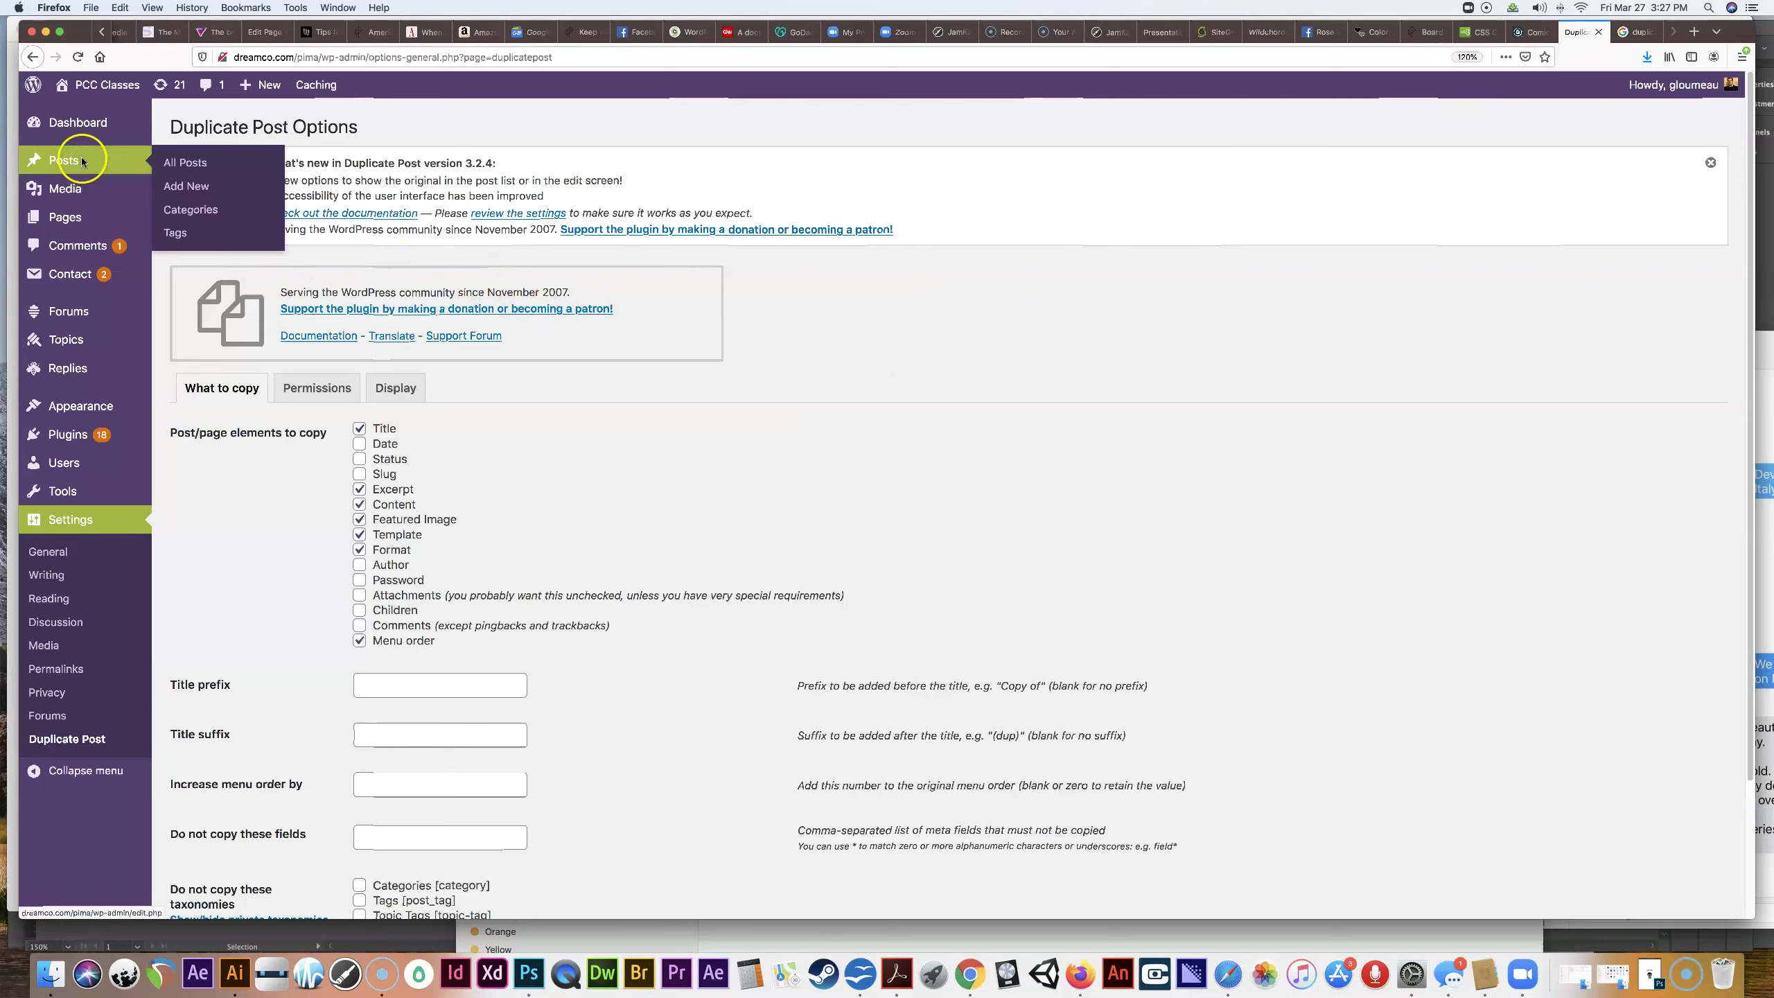
click(83, 162)
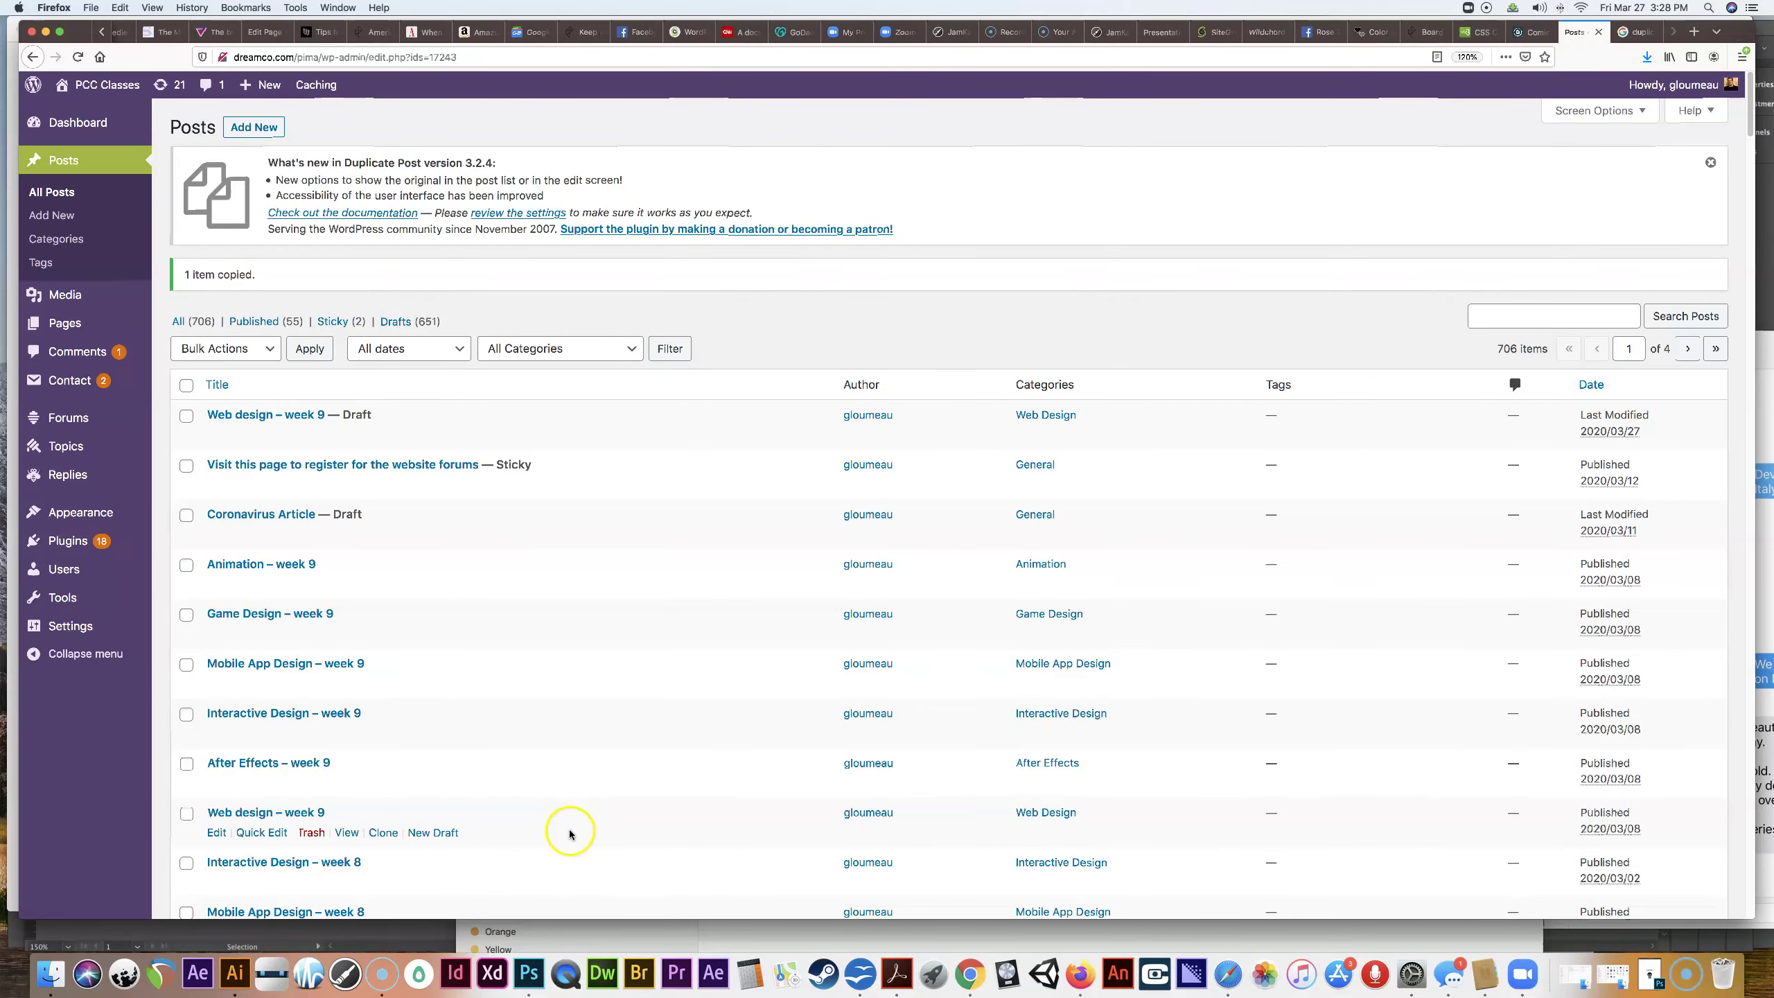
Retitle the cloned week 9 draft as "Web design - week 12" and save it as a draft
scroll(569, 831, down, 1)
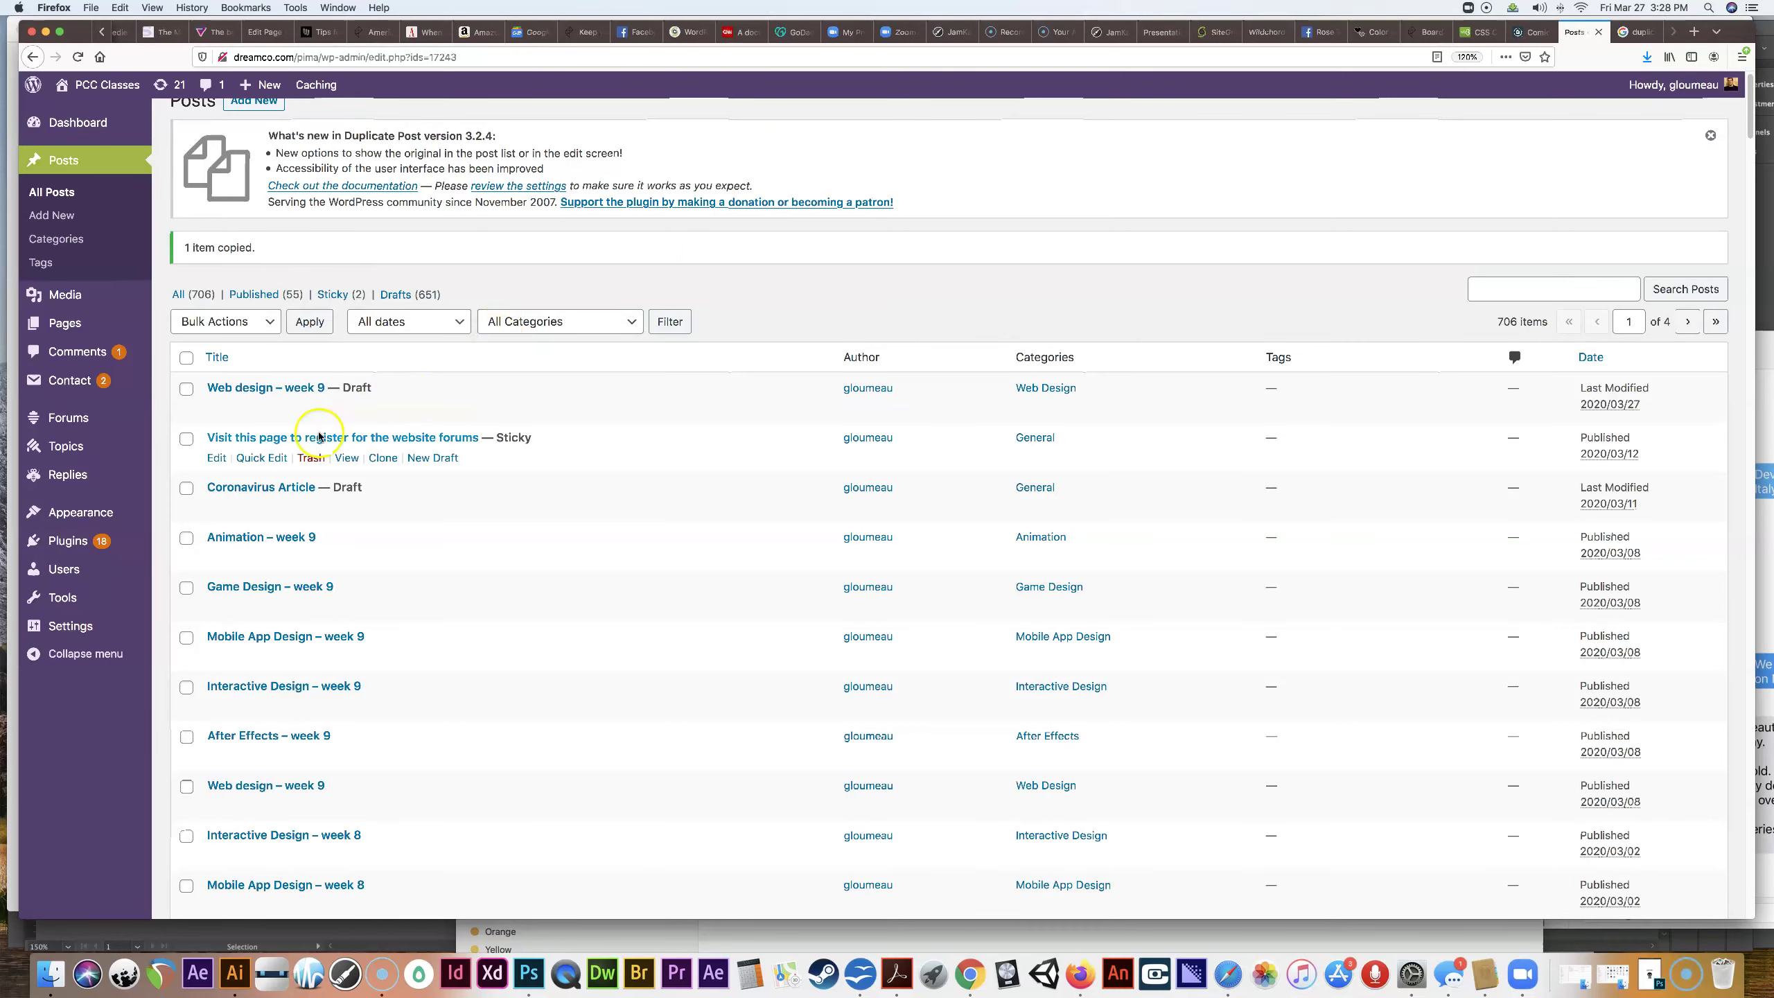
click(292, 388)
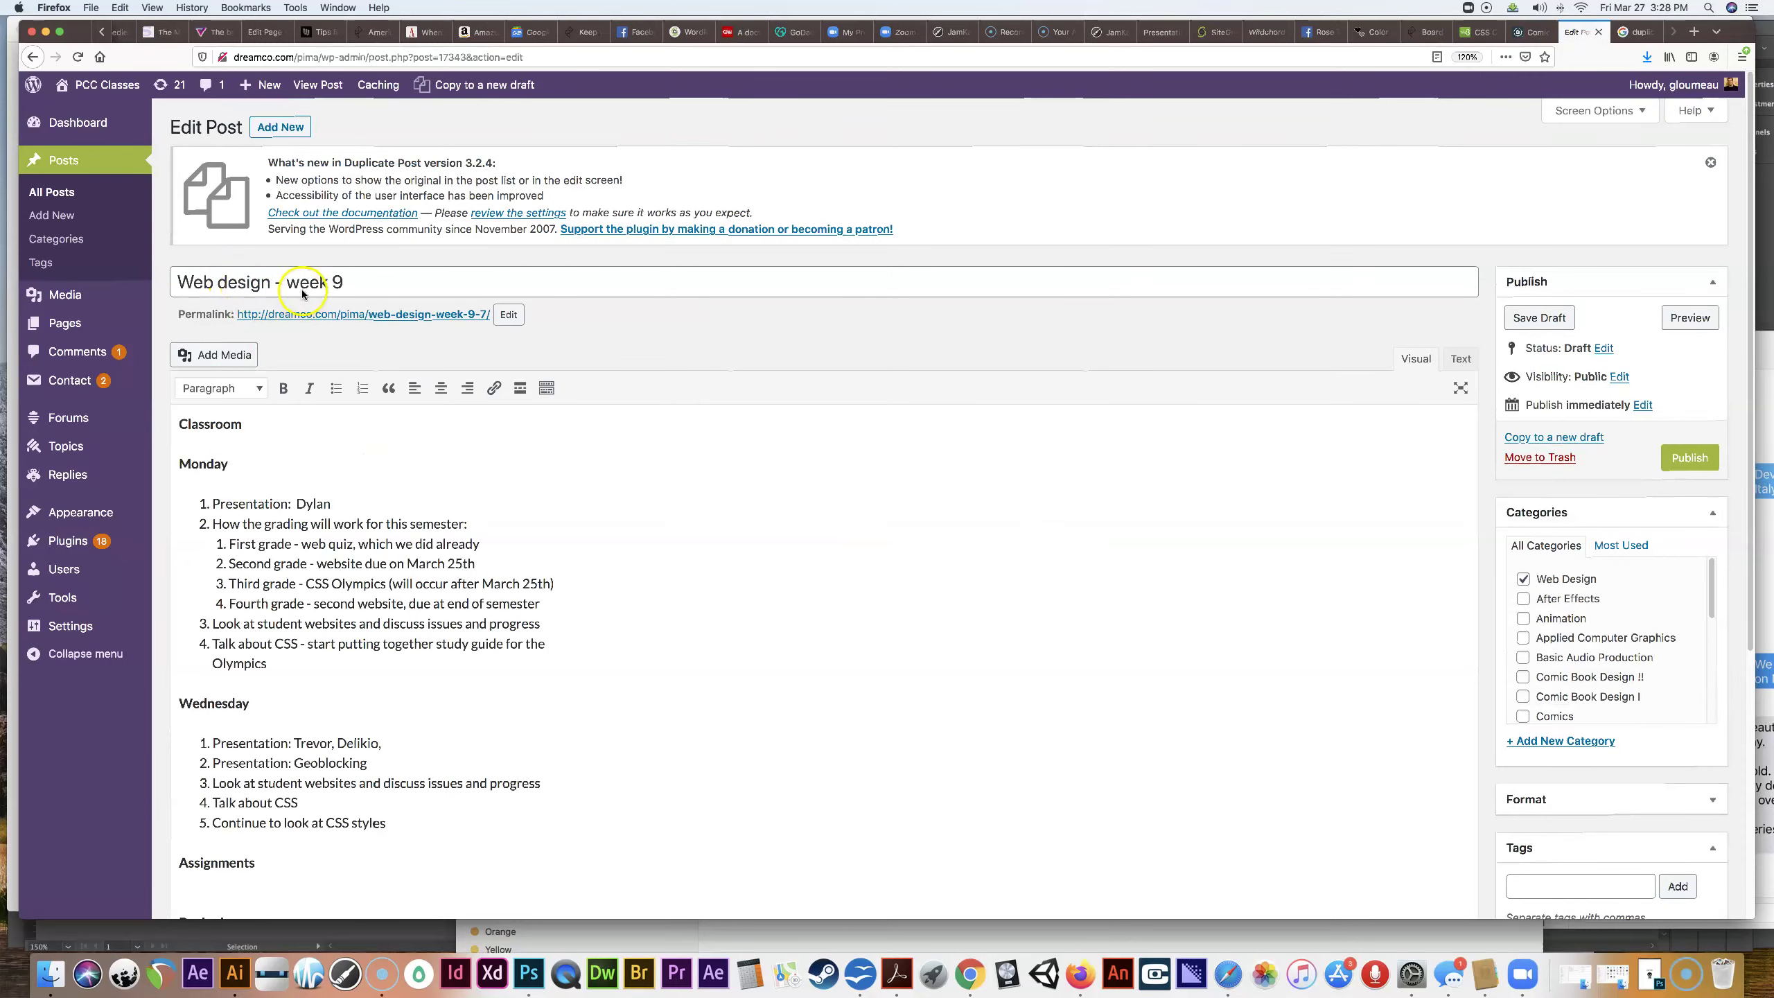
drag(292, 290, 342, 285)
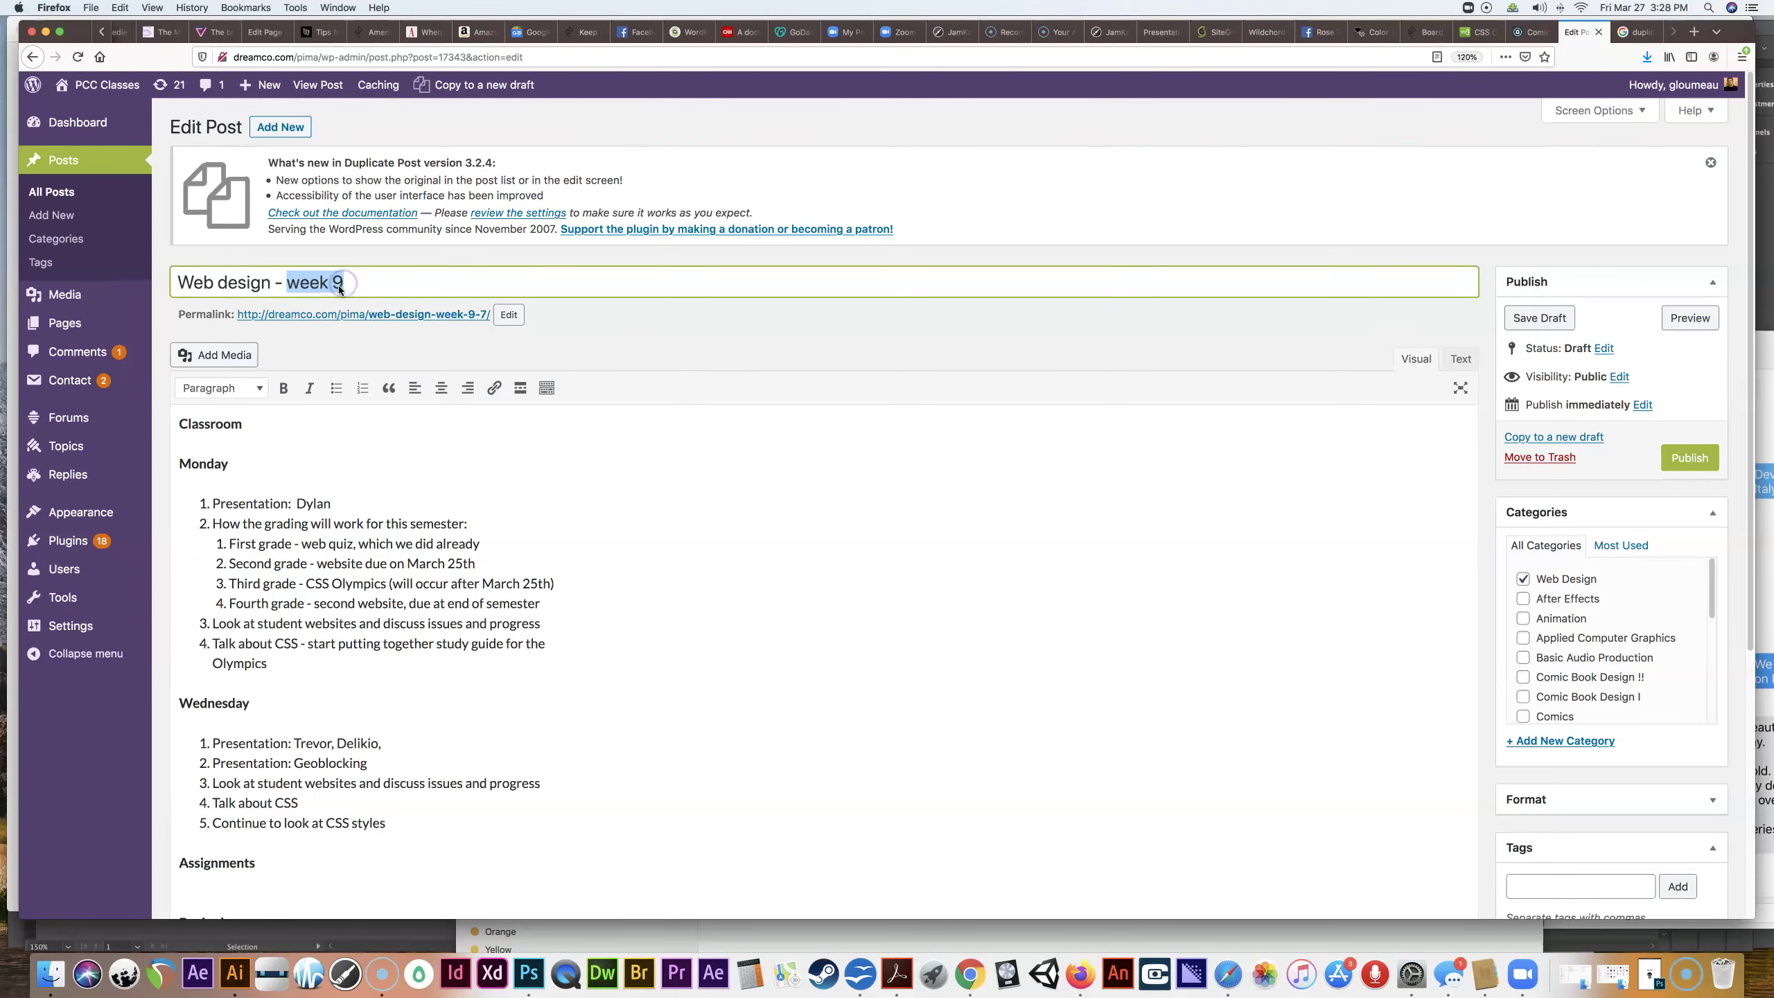
click(336, 289)
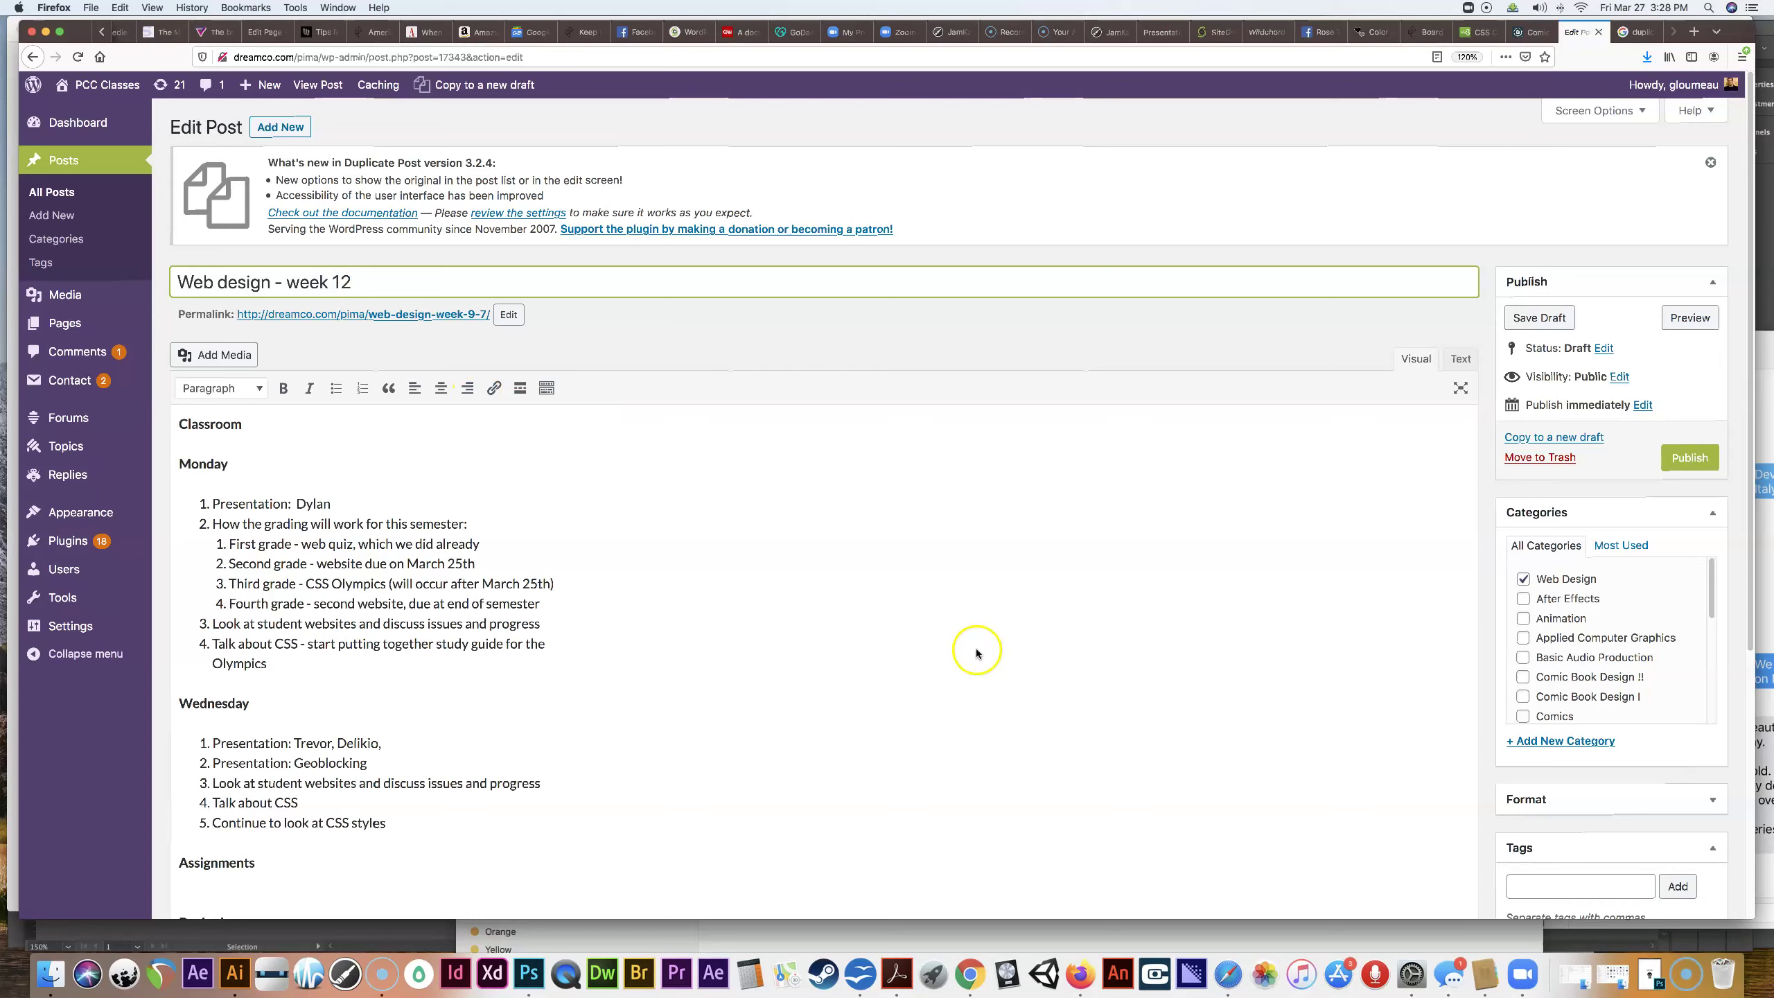
click(1538, 318)
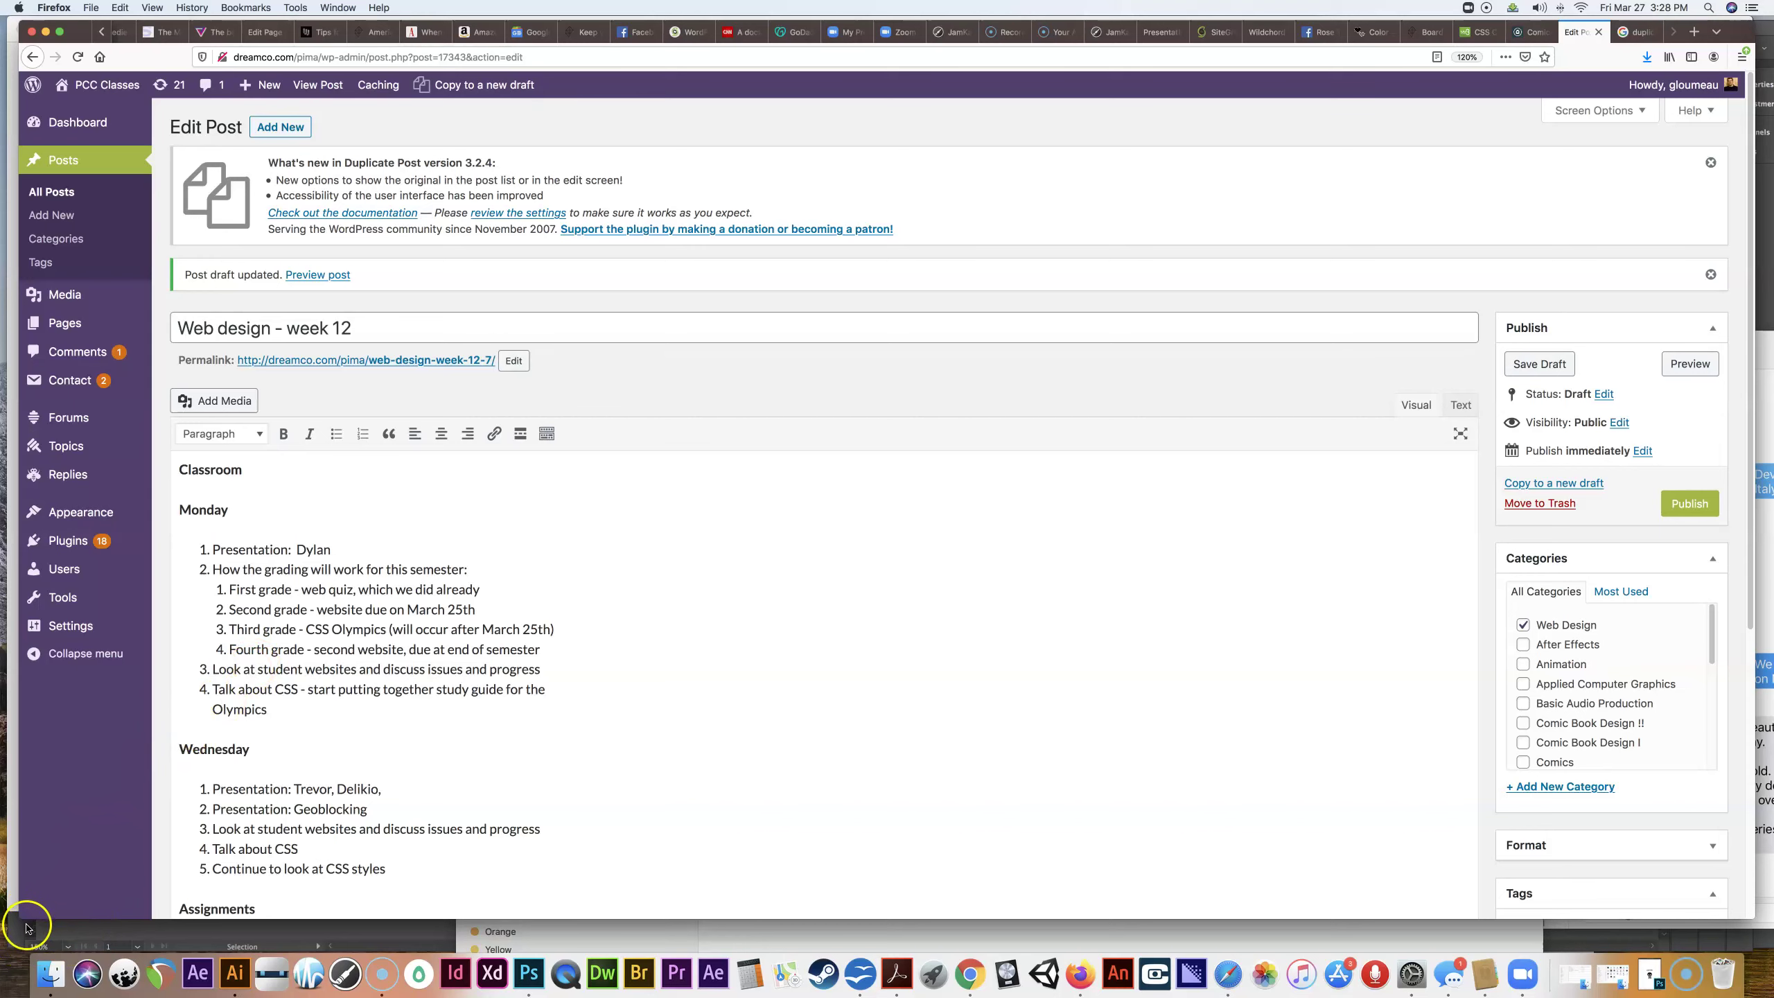
Switch to the w3schools.com home page and look through its lists of tutorials, references and exercises
key(ctrl+Tab)
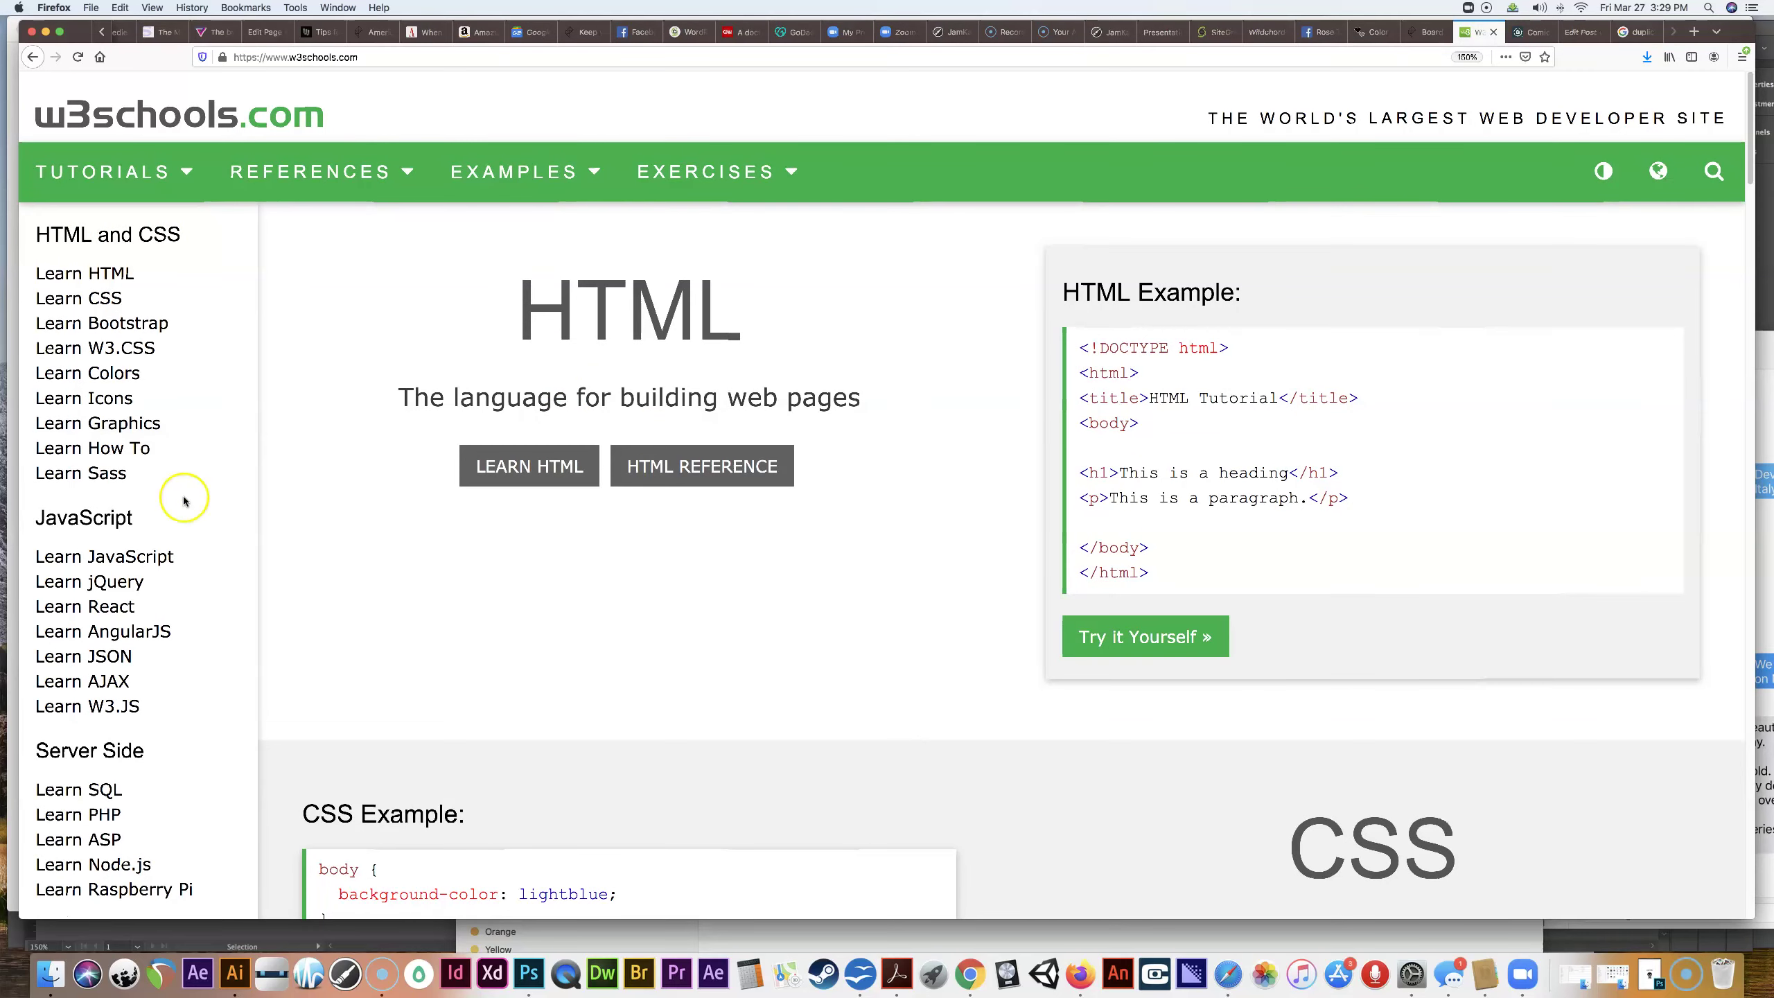
scroll(154, 244, down, 10)
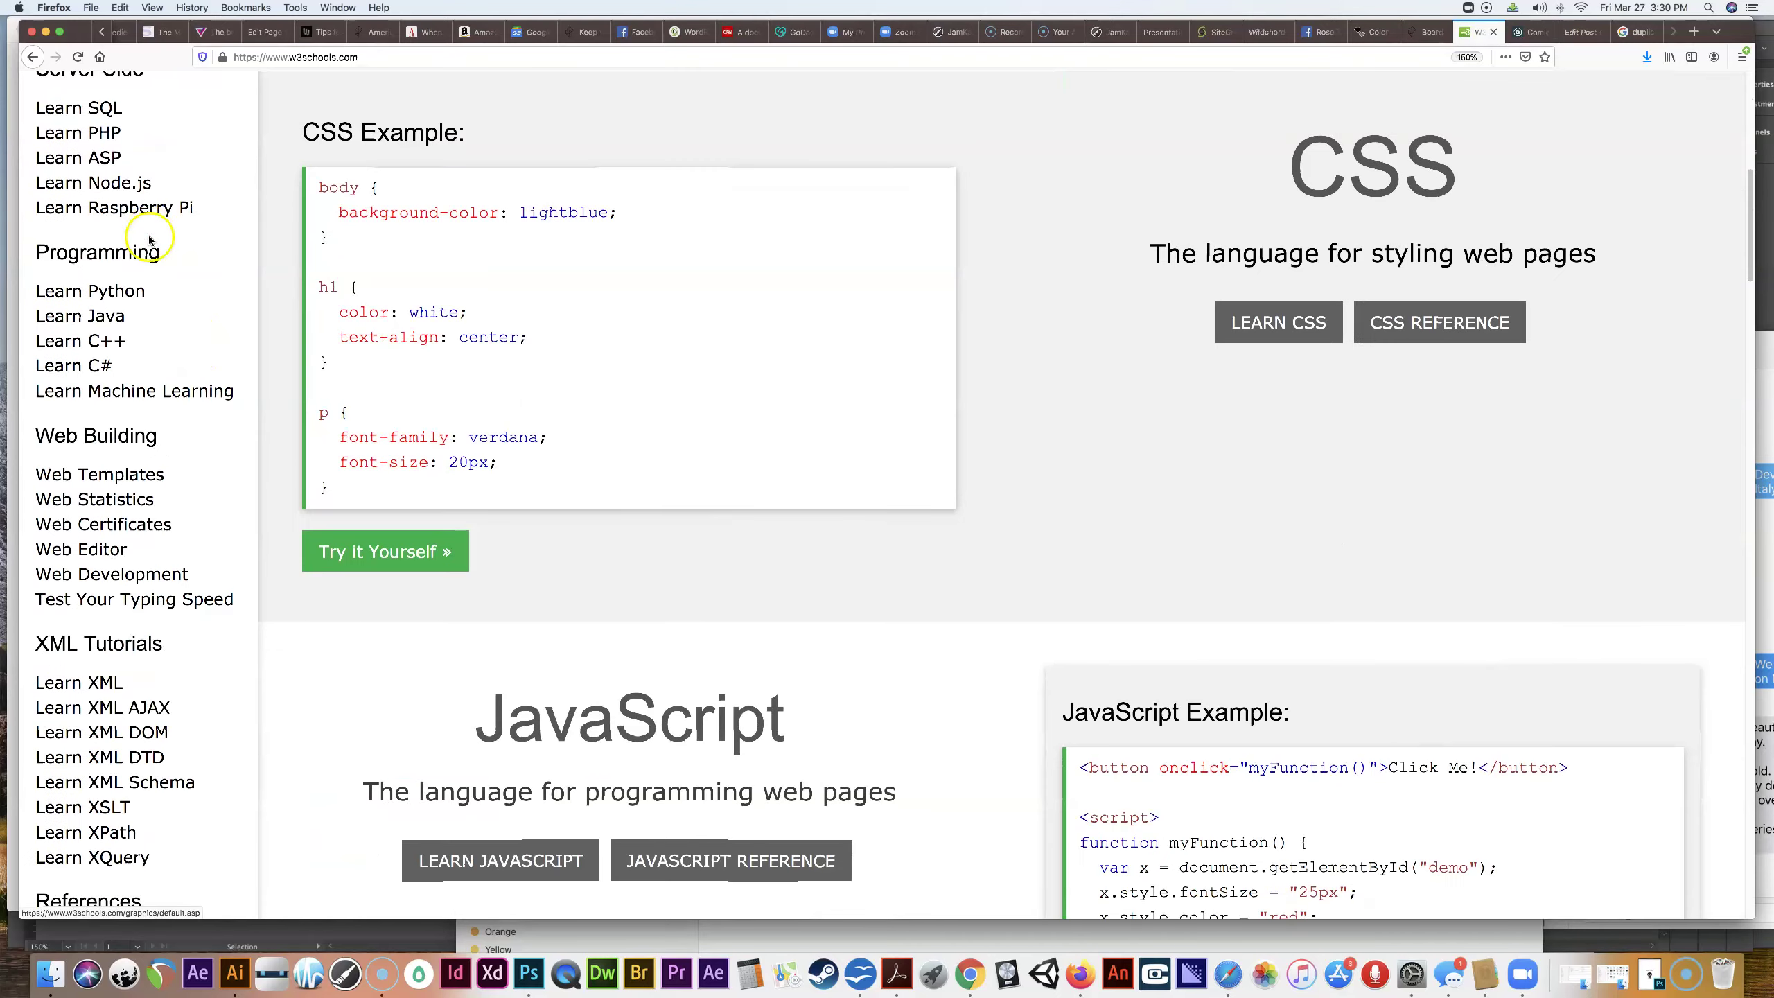
scroll(149, 239, down, 8)
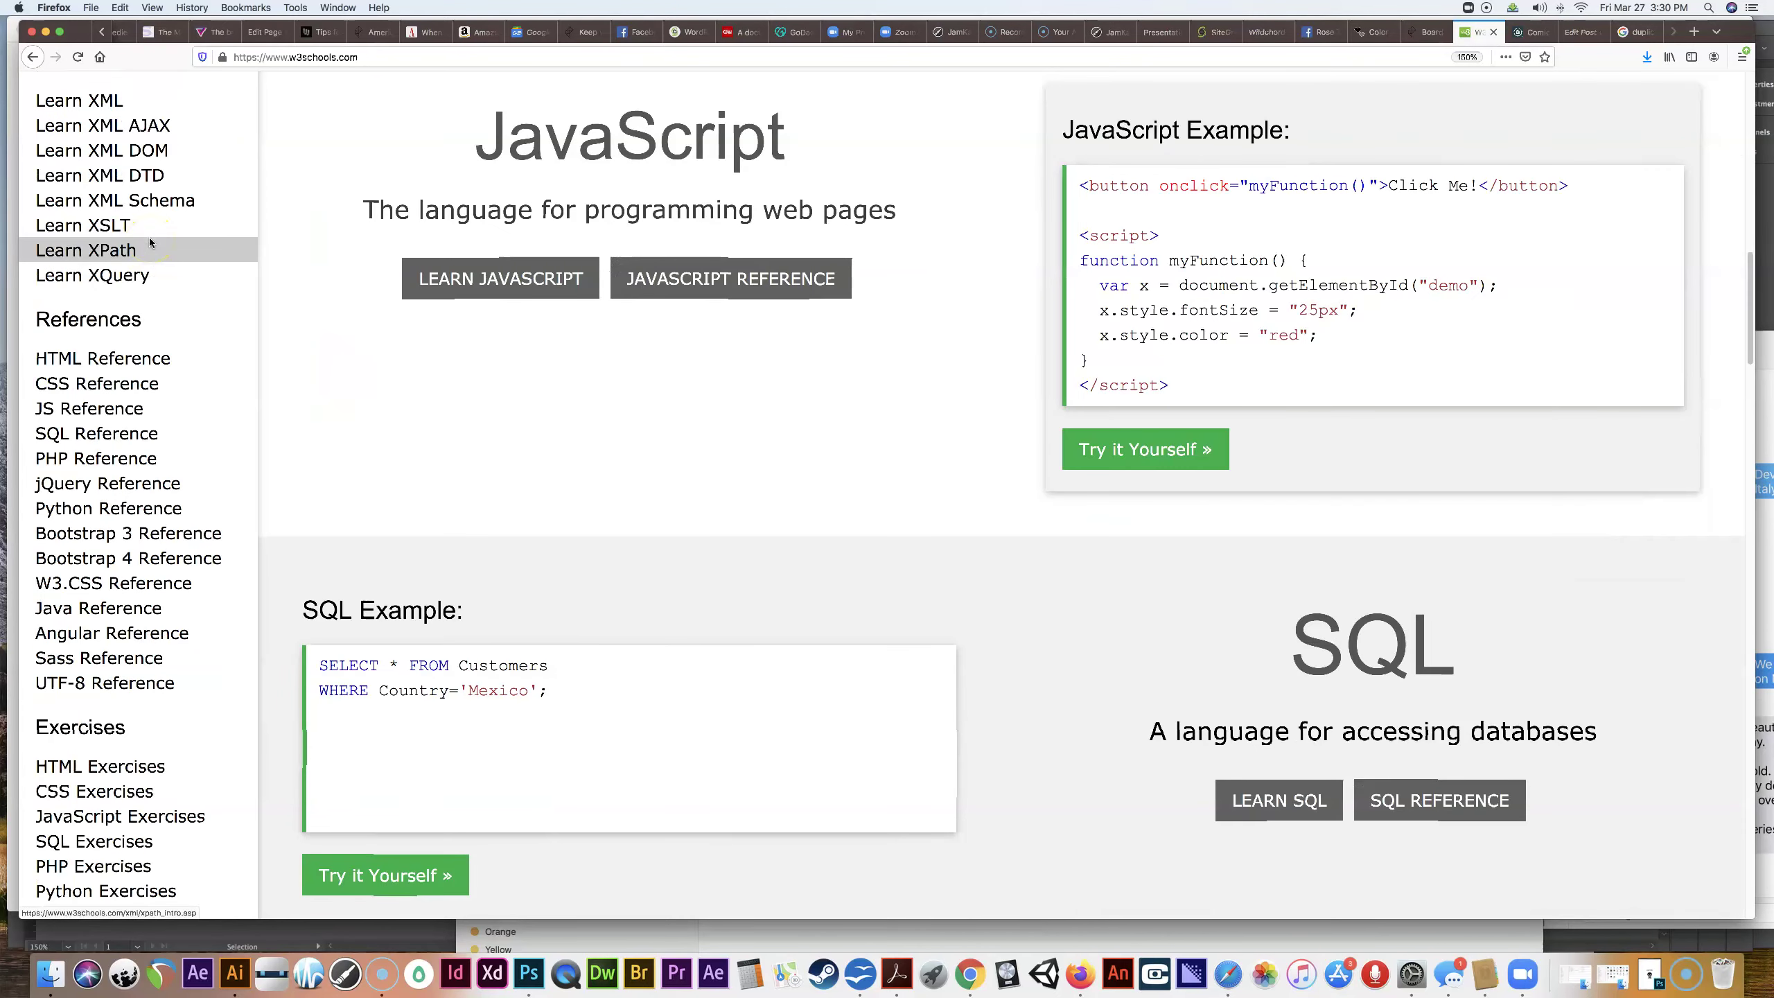